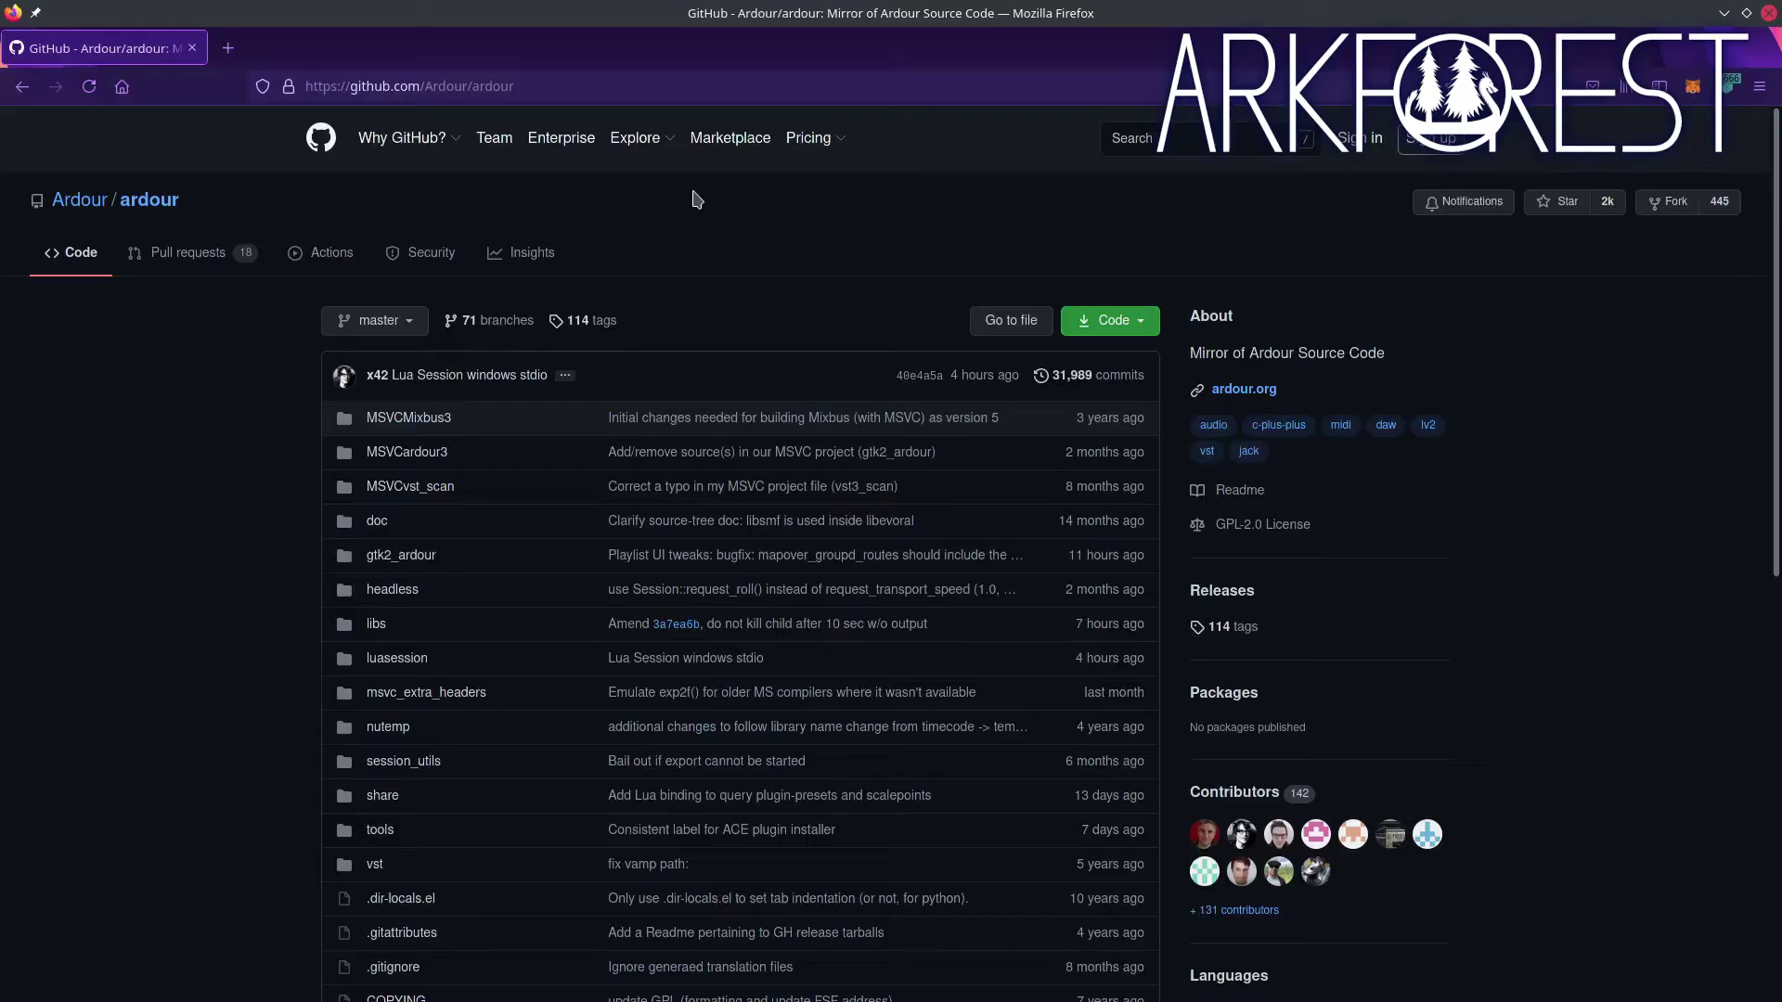
Overwrite the GitHub body font-family value in developer tools, then view the Technologies | Steinberg page
{"action": "key", "text": "ctrl+shift+i"}
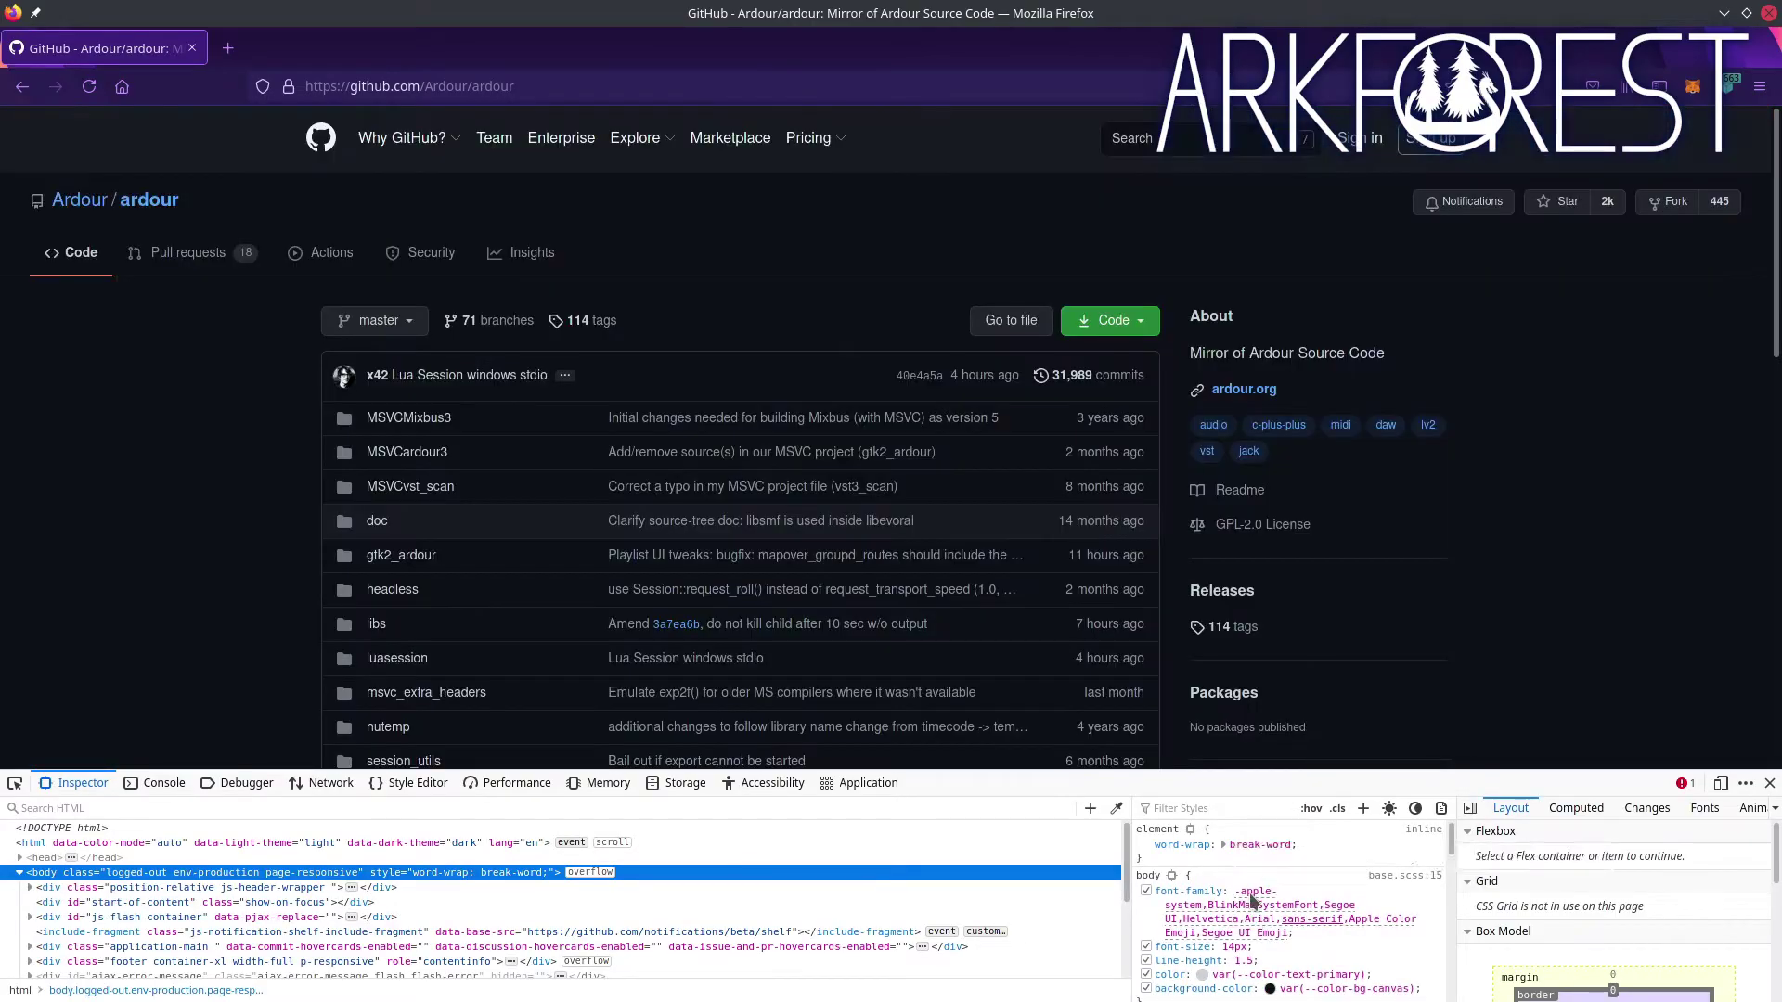
{"action": "left_click", "coordinate": [1251, 898]}
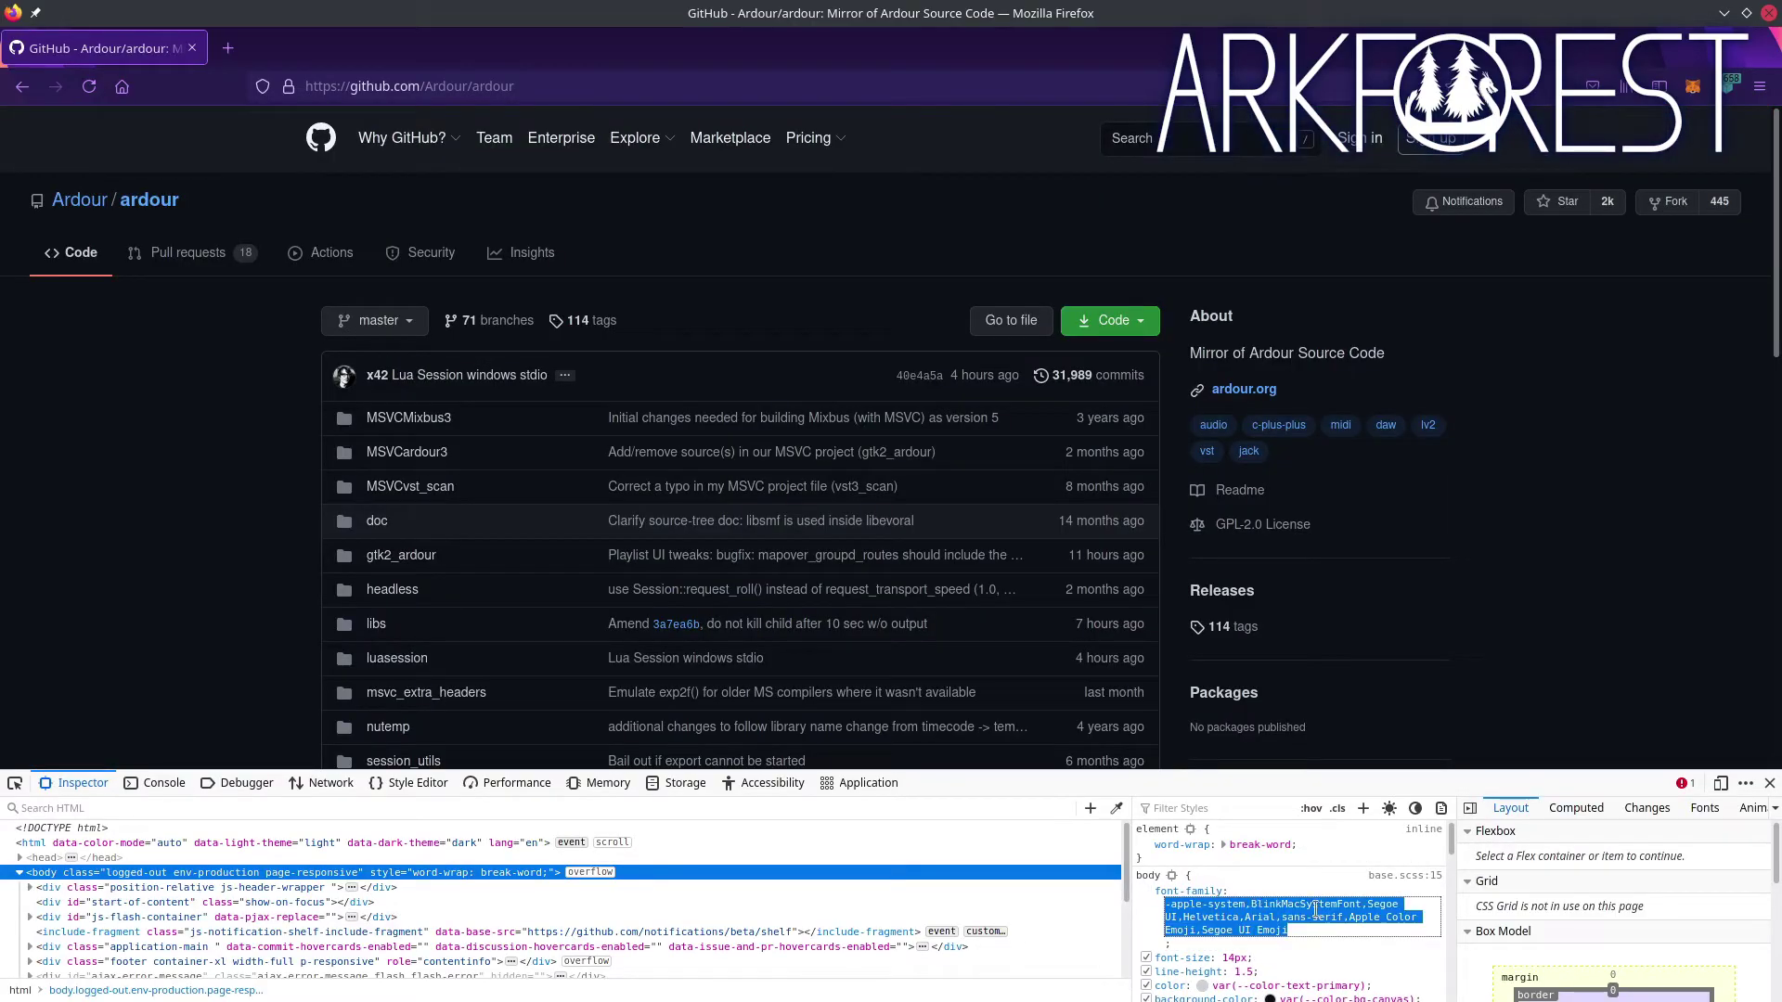
{"action": "type", "text": "ezzzzzzzzzzzzzzzzzzzzzzzzz"}
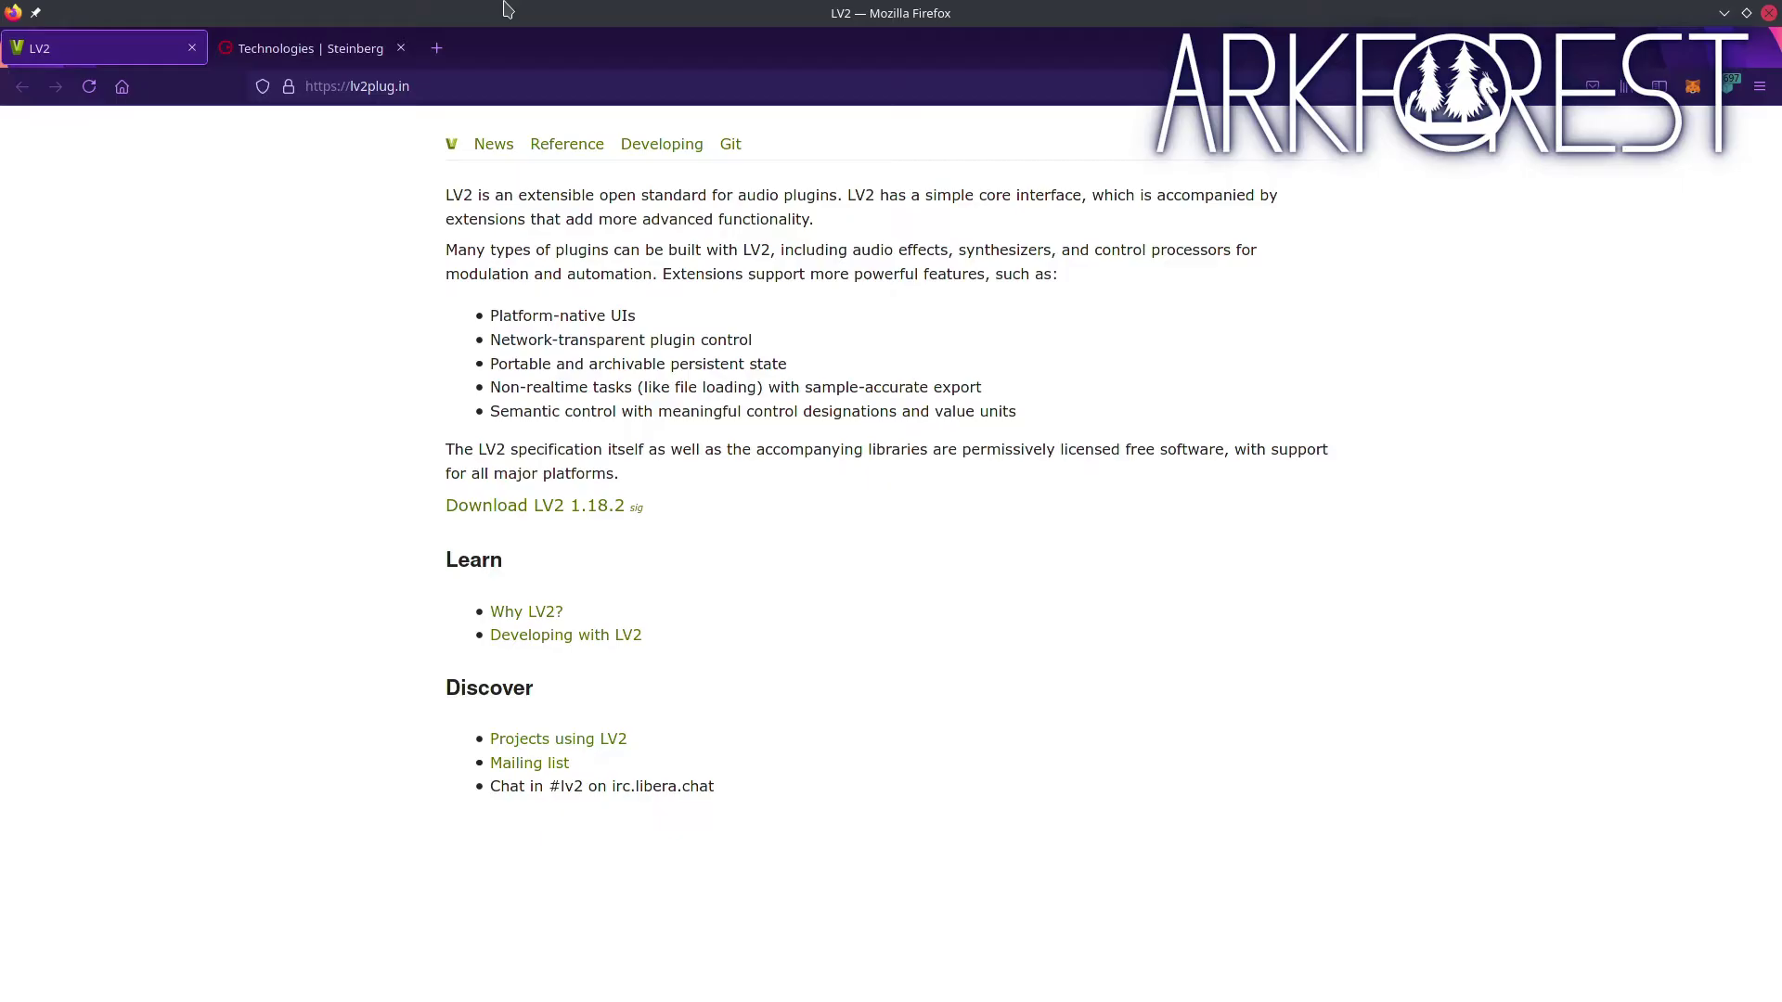
{"action": "left_click", "coordinate": [344, 46]}
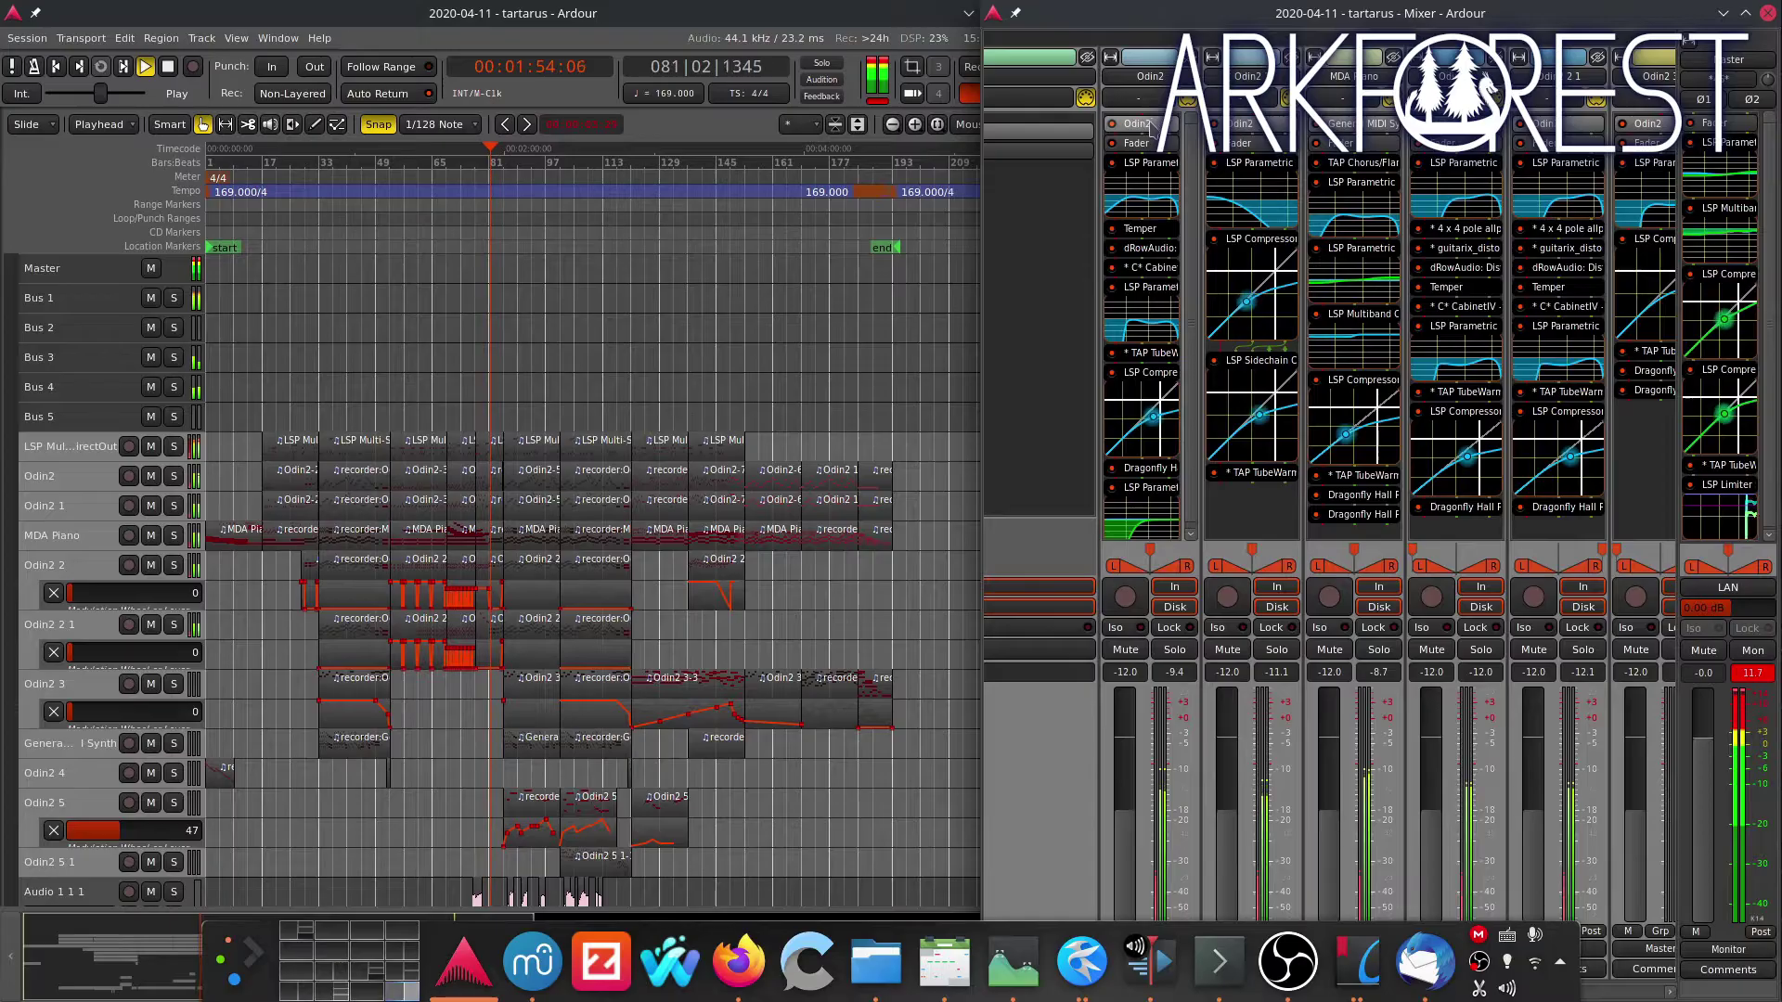
{"action": "double_click", "coordinate": [1149, 127]}
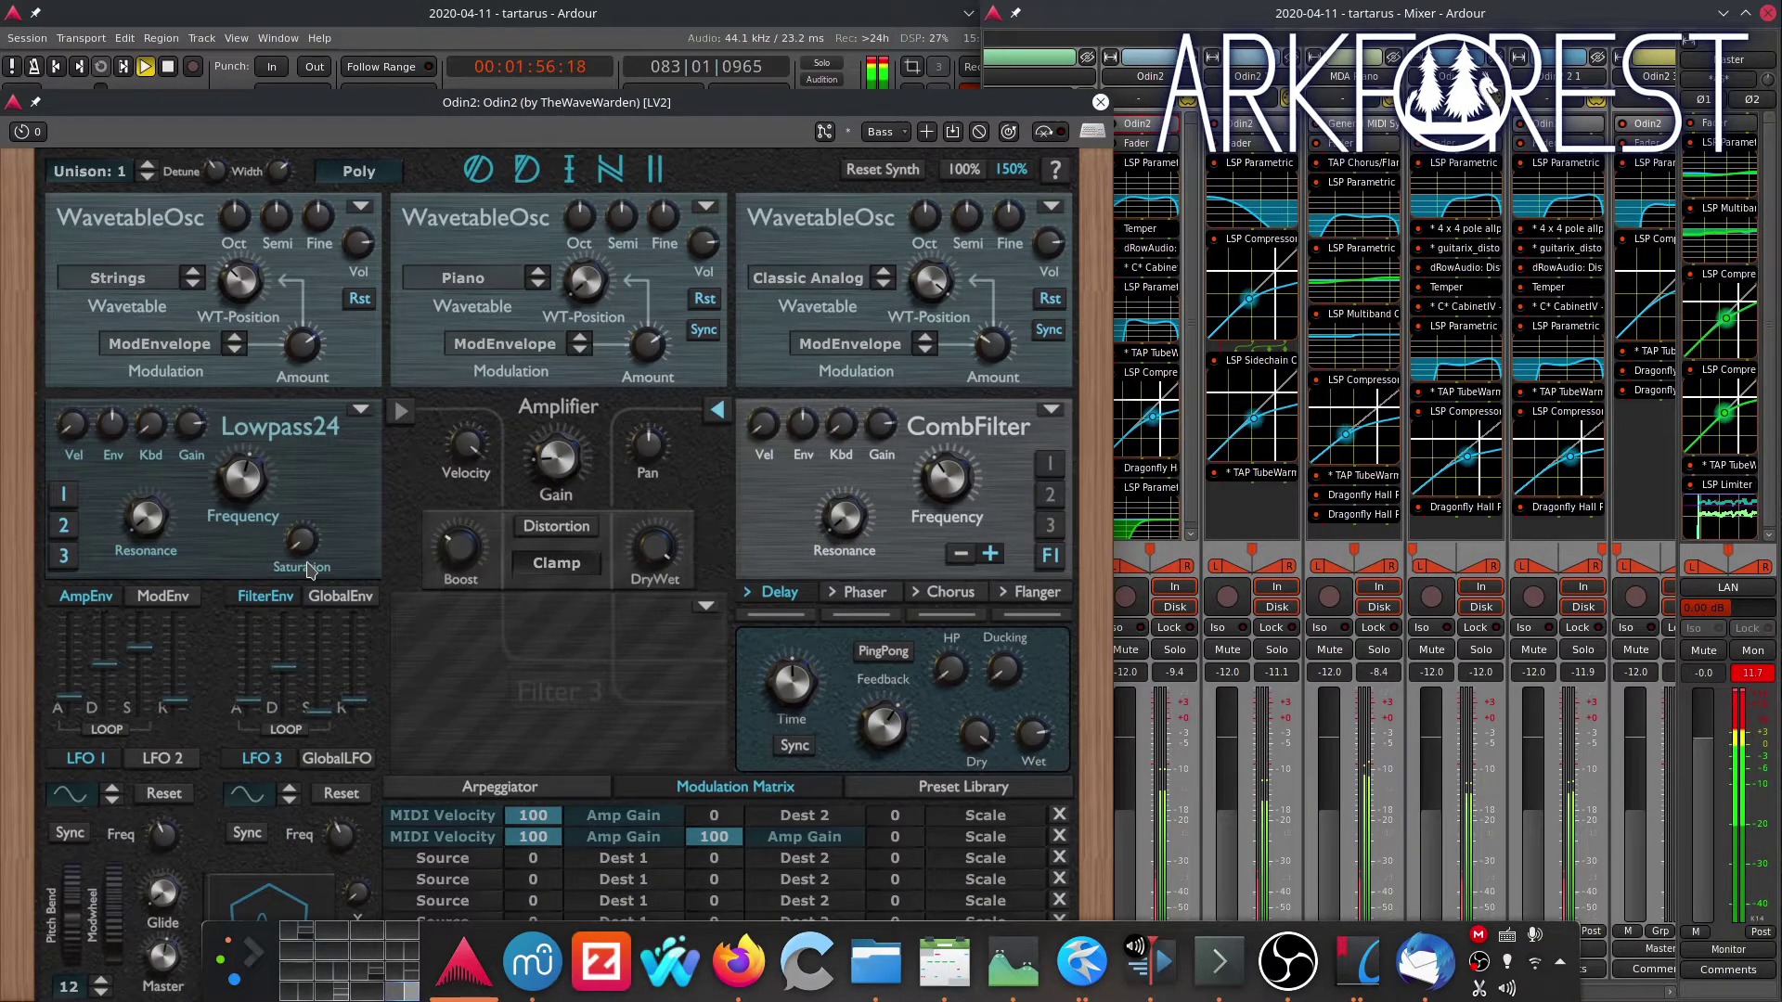
Switch on the Distortion button in the Odin2 Amplifier section
{"action": "left_click", "coordinate": [519, 526]}
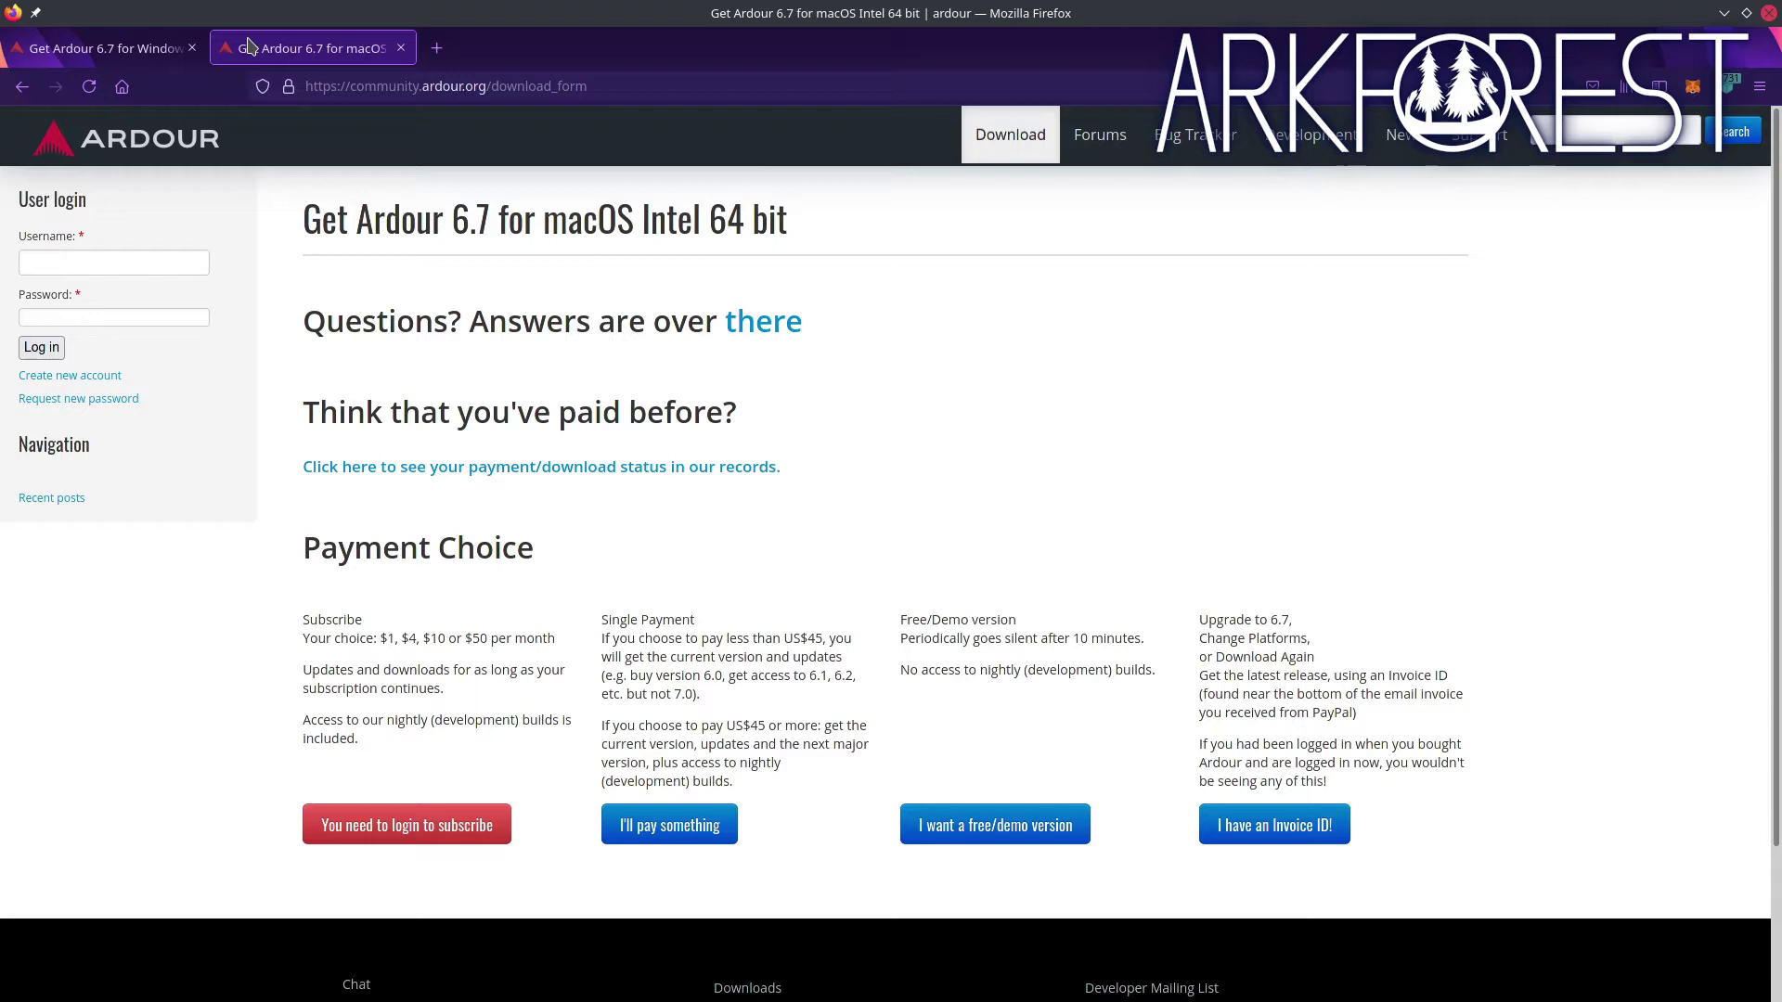
{"action": "left_click", "coordinate": [139, 48]}
{"action": "left_click", "coordinate": [269, 49]}
{"action": "left_click", "coordinate": [146, 48]}
{"action": "left_click", "coordinate": [309, 49]}
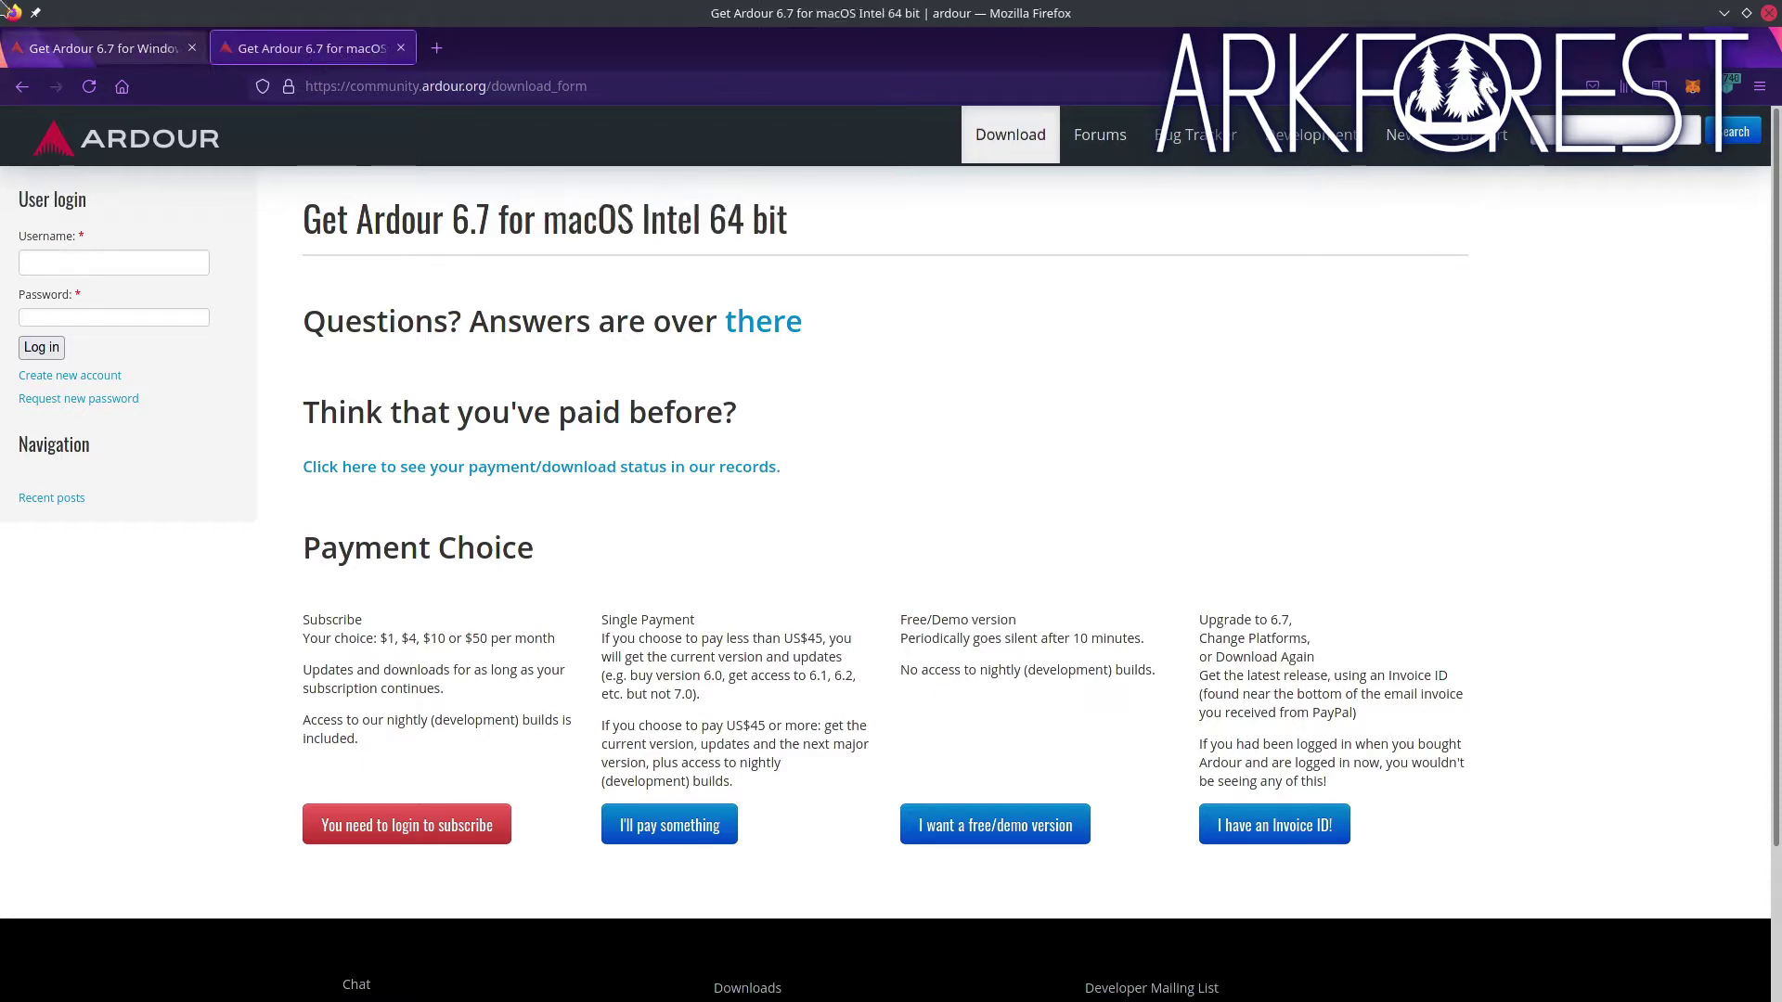
{"action": "left_click", "coordinate": [110, 46]}
{"action": "left_click", "coordinate": [283, 48]}
{"action": "left_click", "coordinate": [139, 48]}
{"action": "left_click", "coordinate": [283, 48]}
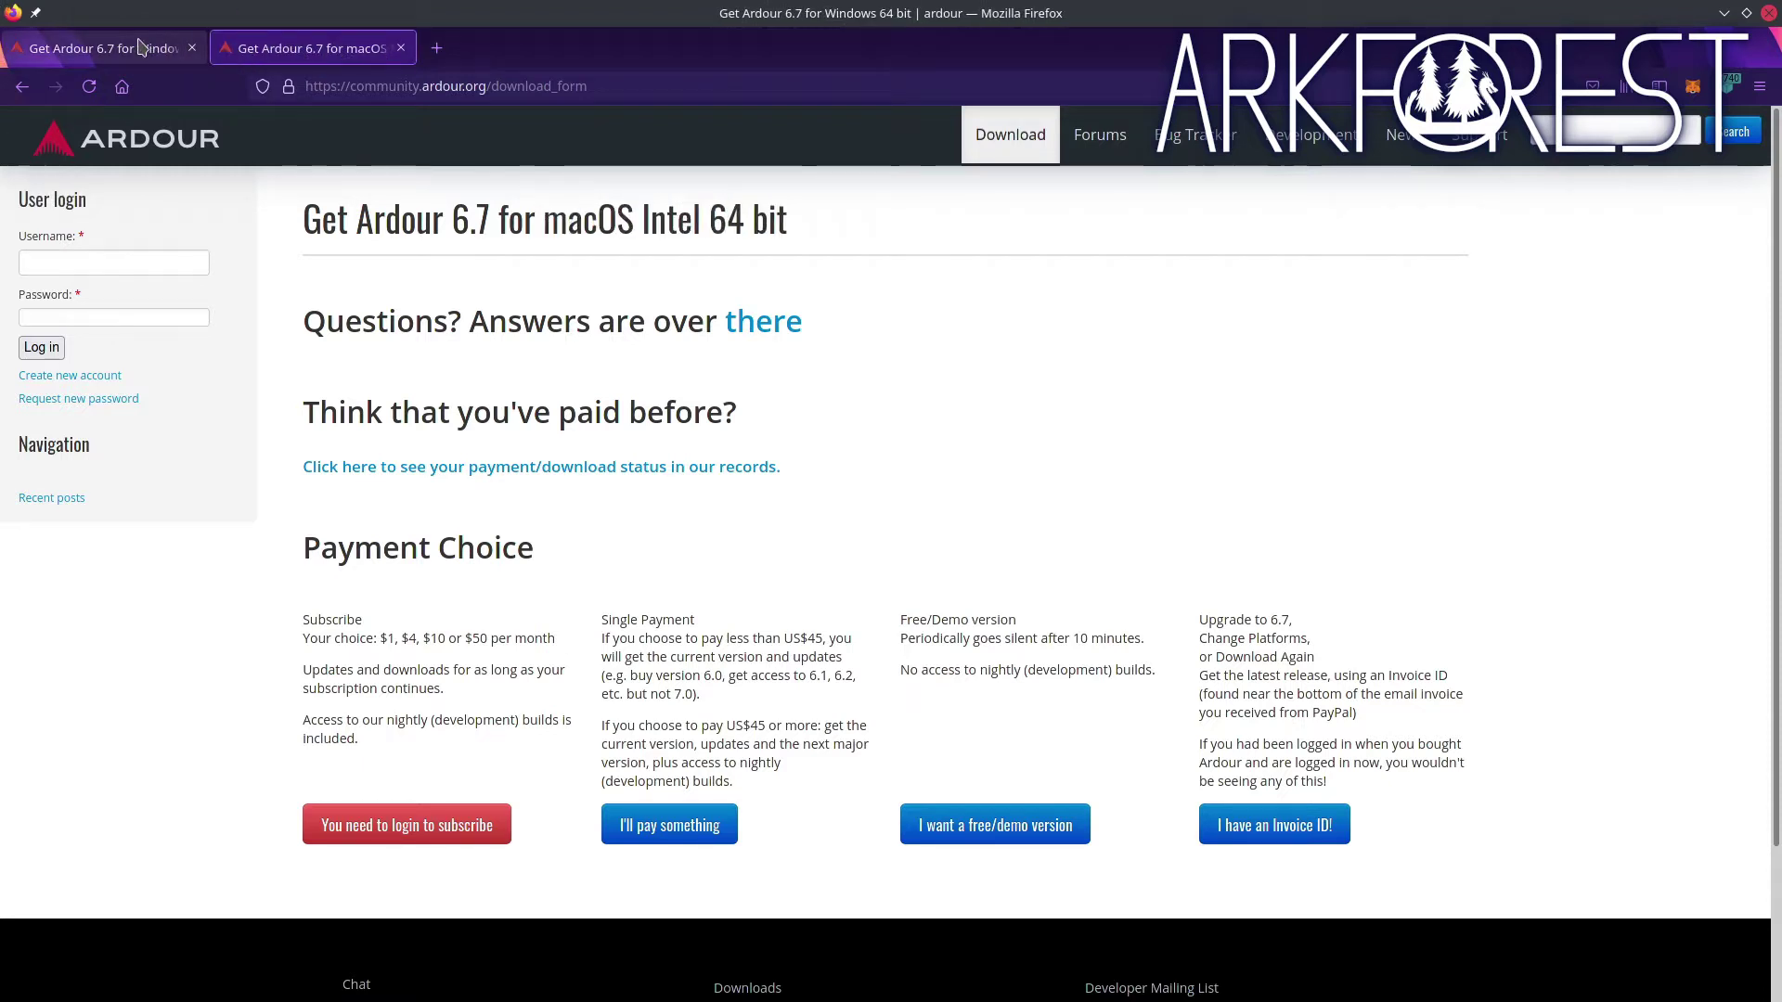
{"action": "left_click", "coordinate": [139, 48]}
{"action": "left_click", "coordinate": [283, 48]}
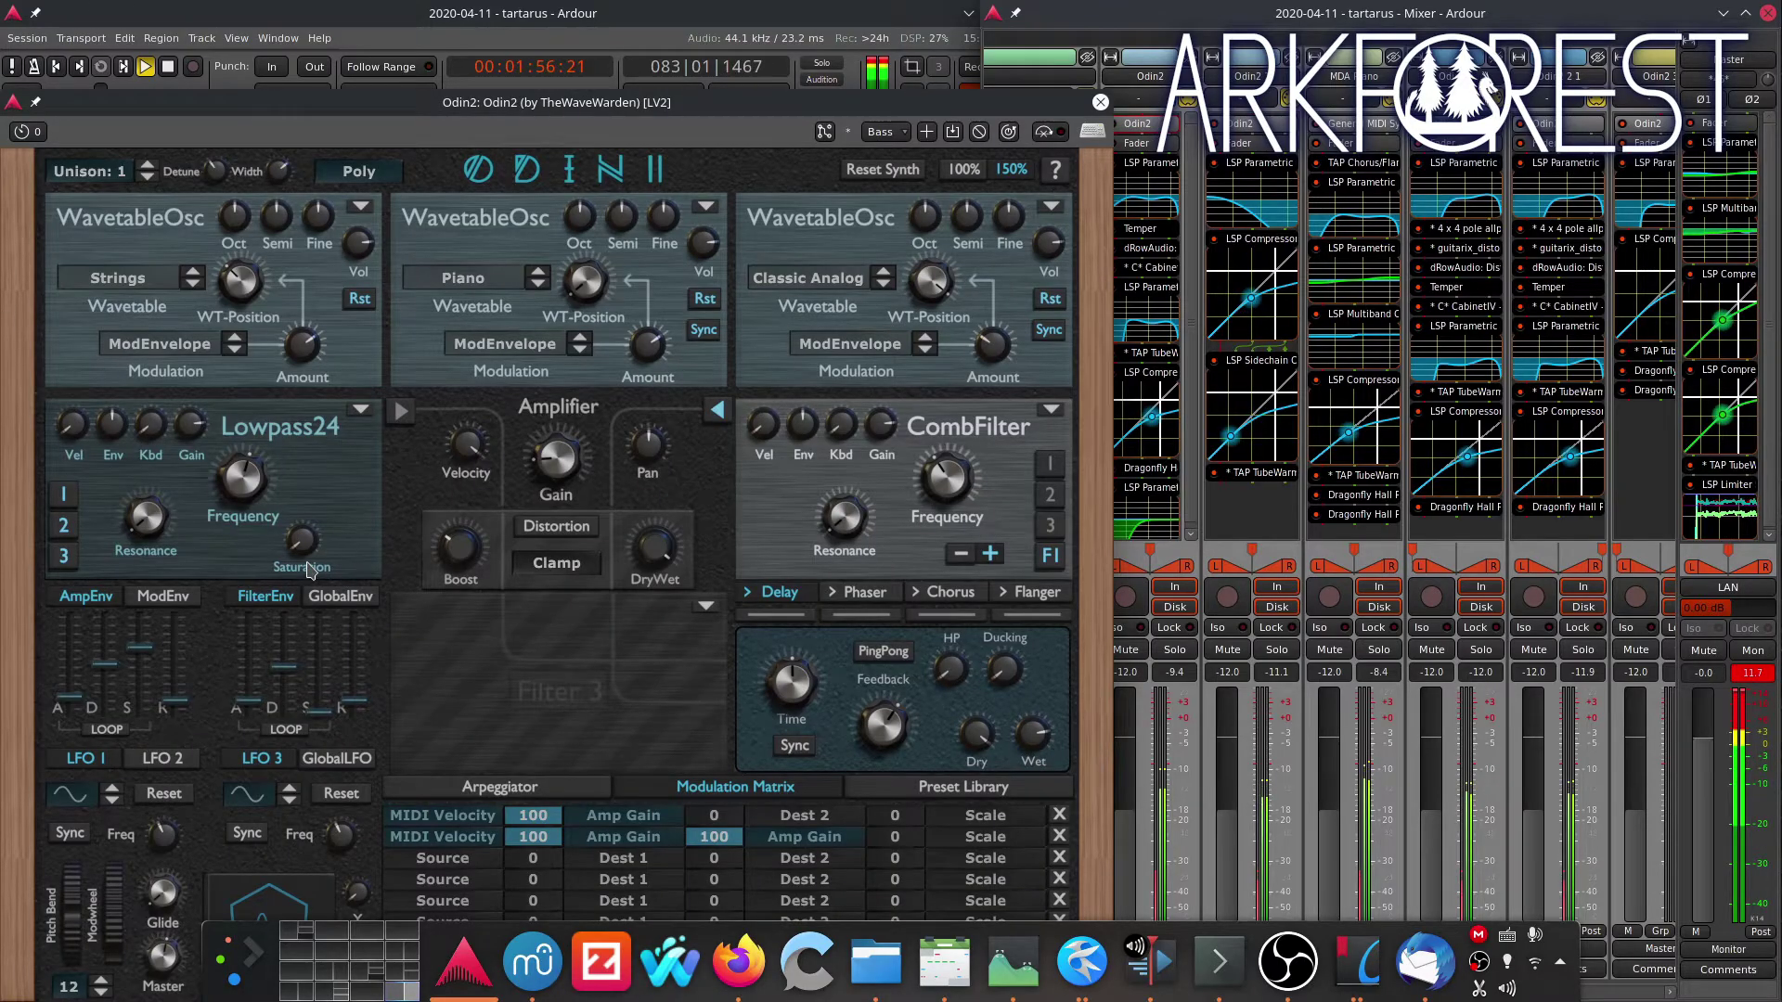
Enable Odin2's distortion, then add a MIDI track with Odin2 as its instrument
{"action": "left_click", "coordinate": [528, 527]}
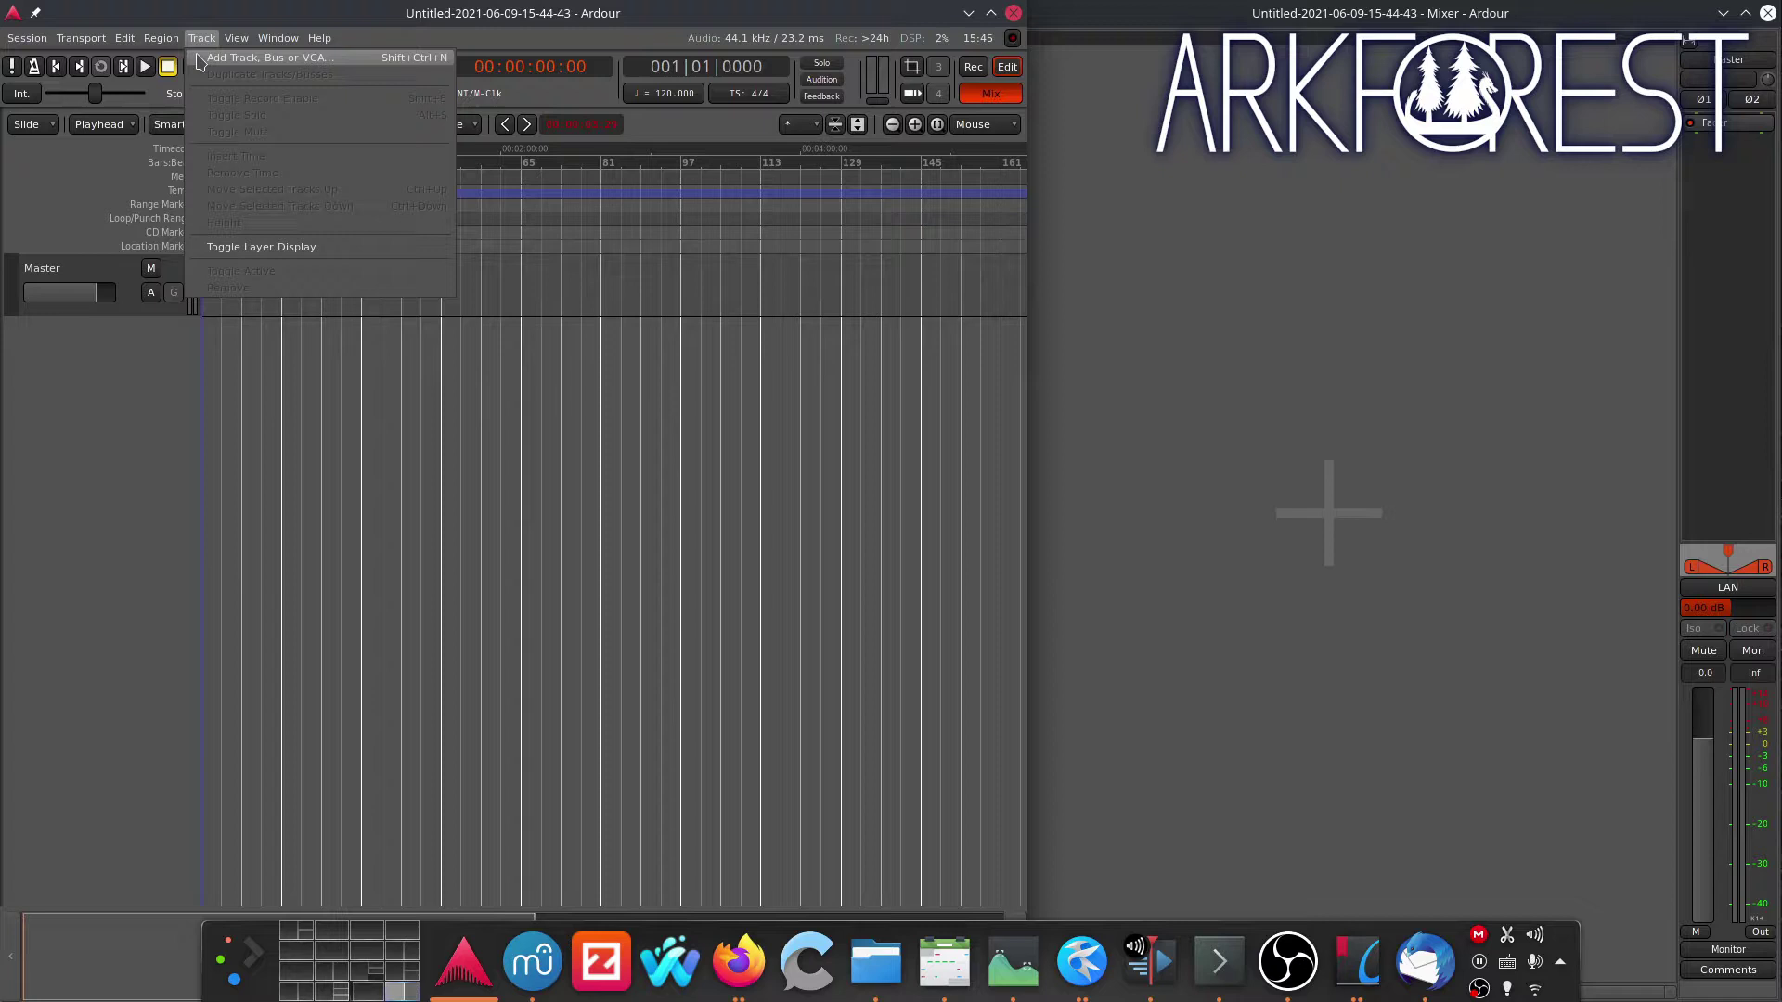
{"action": "left_click", "coordinate": [223, 58]}
{"action": "left_click", "coordinate": [133, 97]}
{"action": "left_click", "coordinate": [377, 336]}
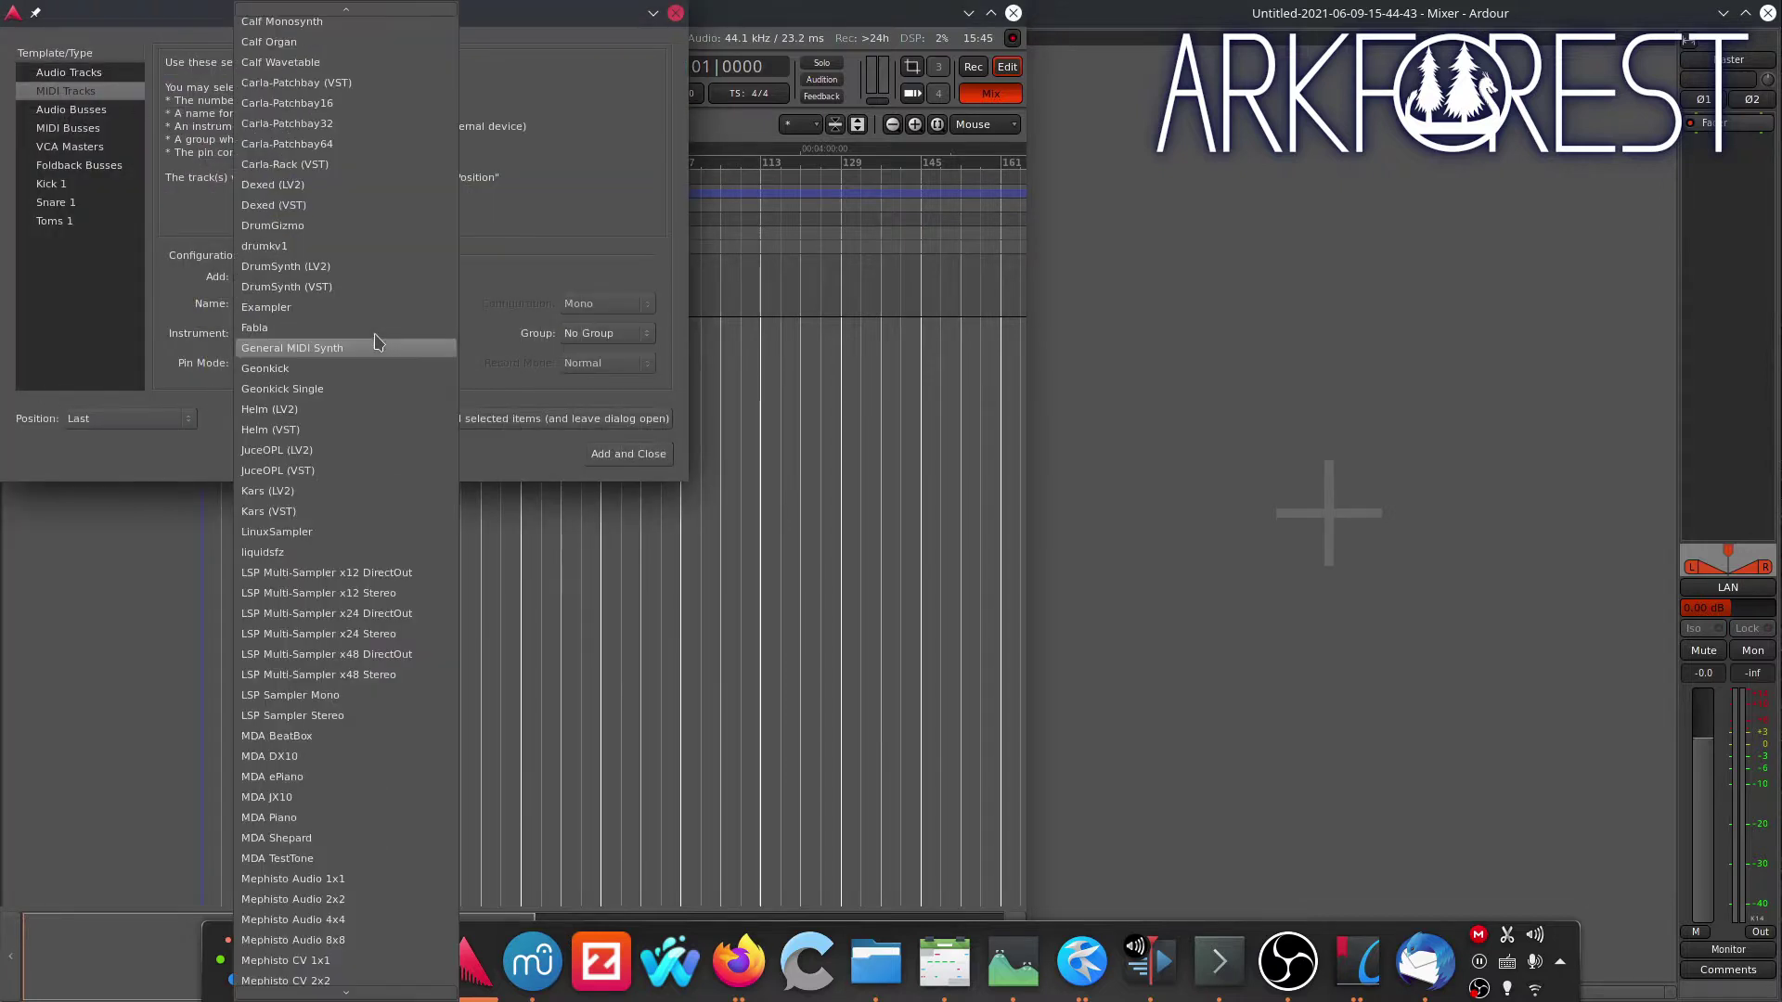
{"action": "scroll", "coordinate": [378, 341], "scroll_direction": "down", "scroll_amount": 10}
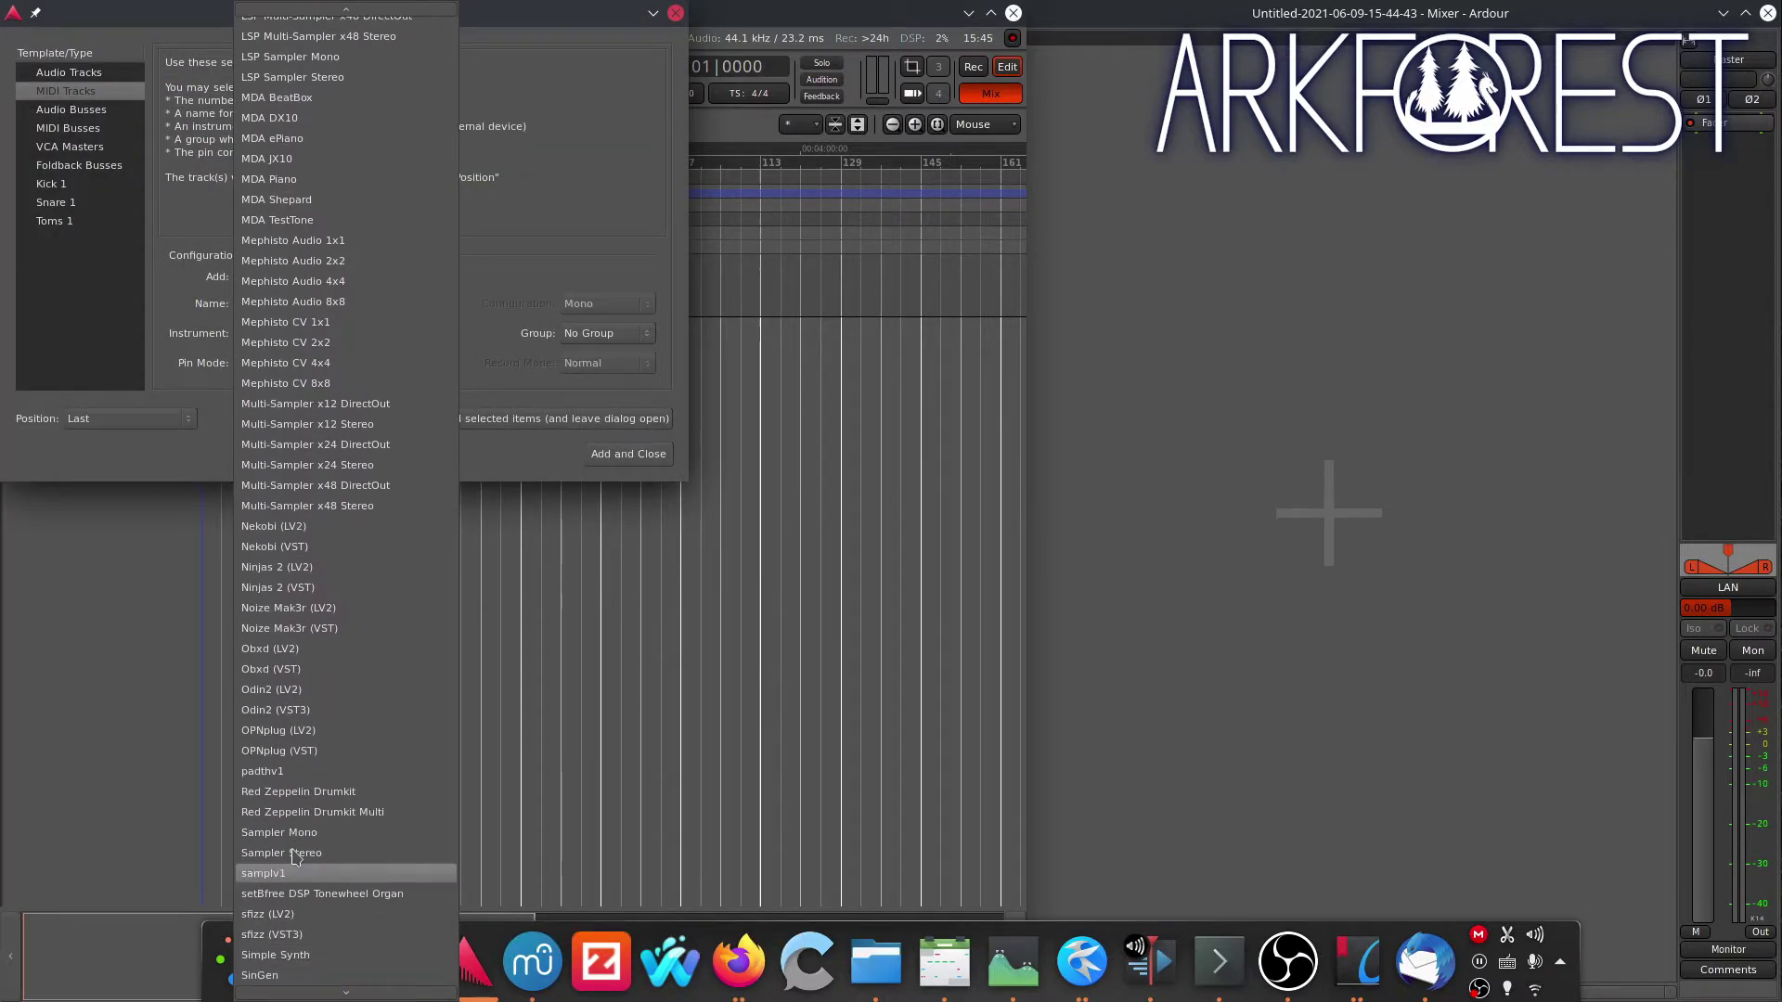
{"action": "left_click", "coordinate": [309, 710]}
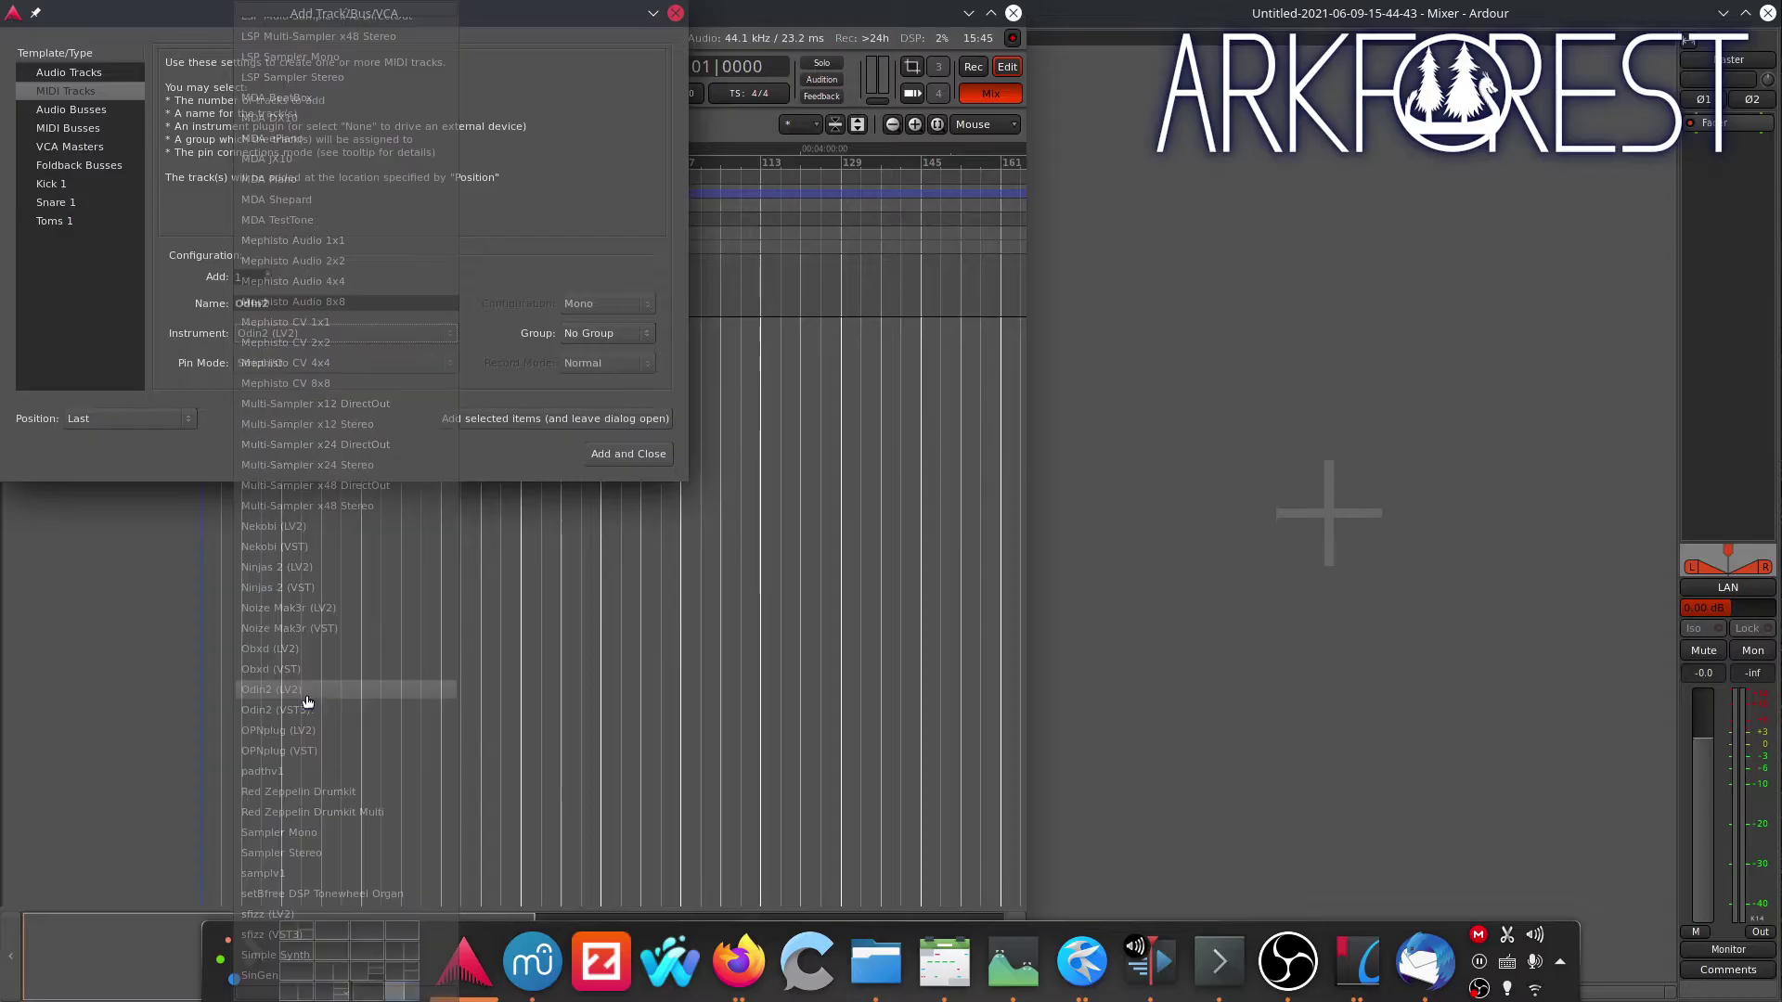
{"action": "left_click", "coordinate": [608, 455]}
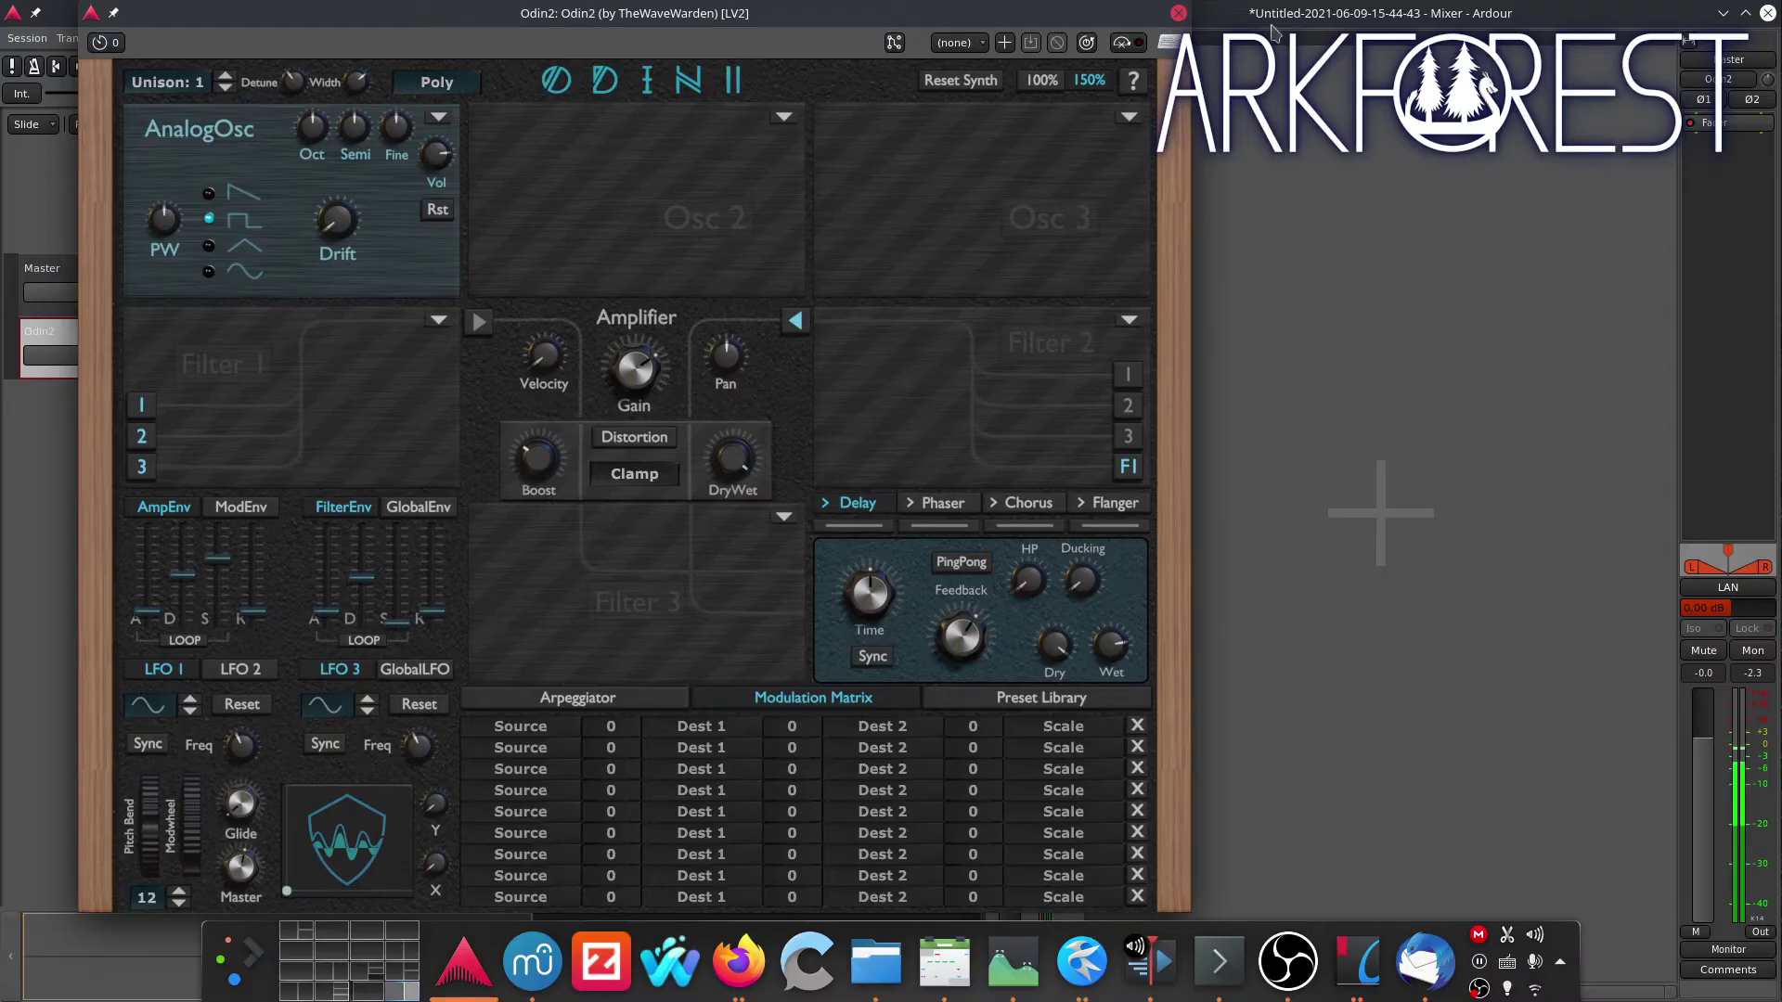
Close the Odin2 plugin window to return to the Odin2 track's timeline at 120 BPM, 4/4
{"action": "left_click", "coordinate": [1180, 14]}
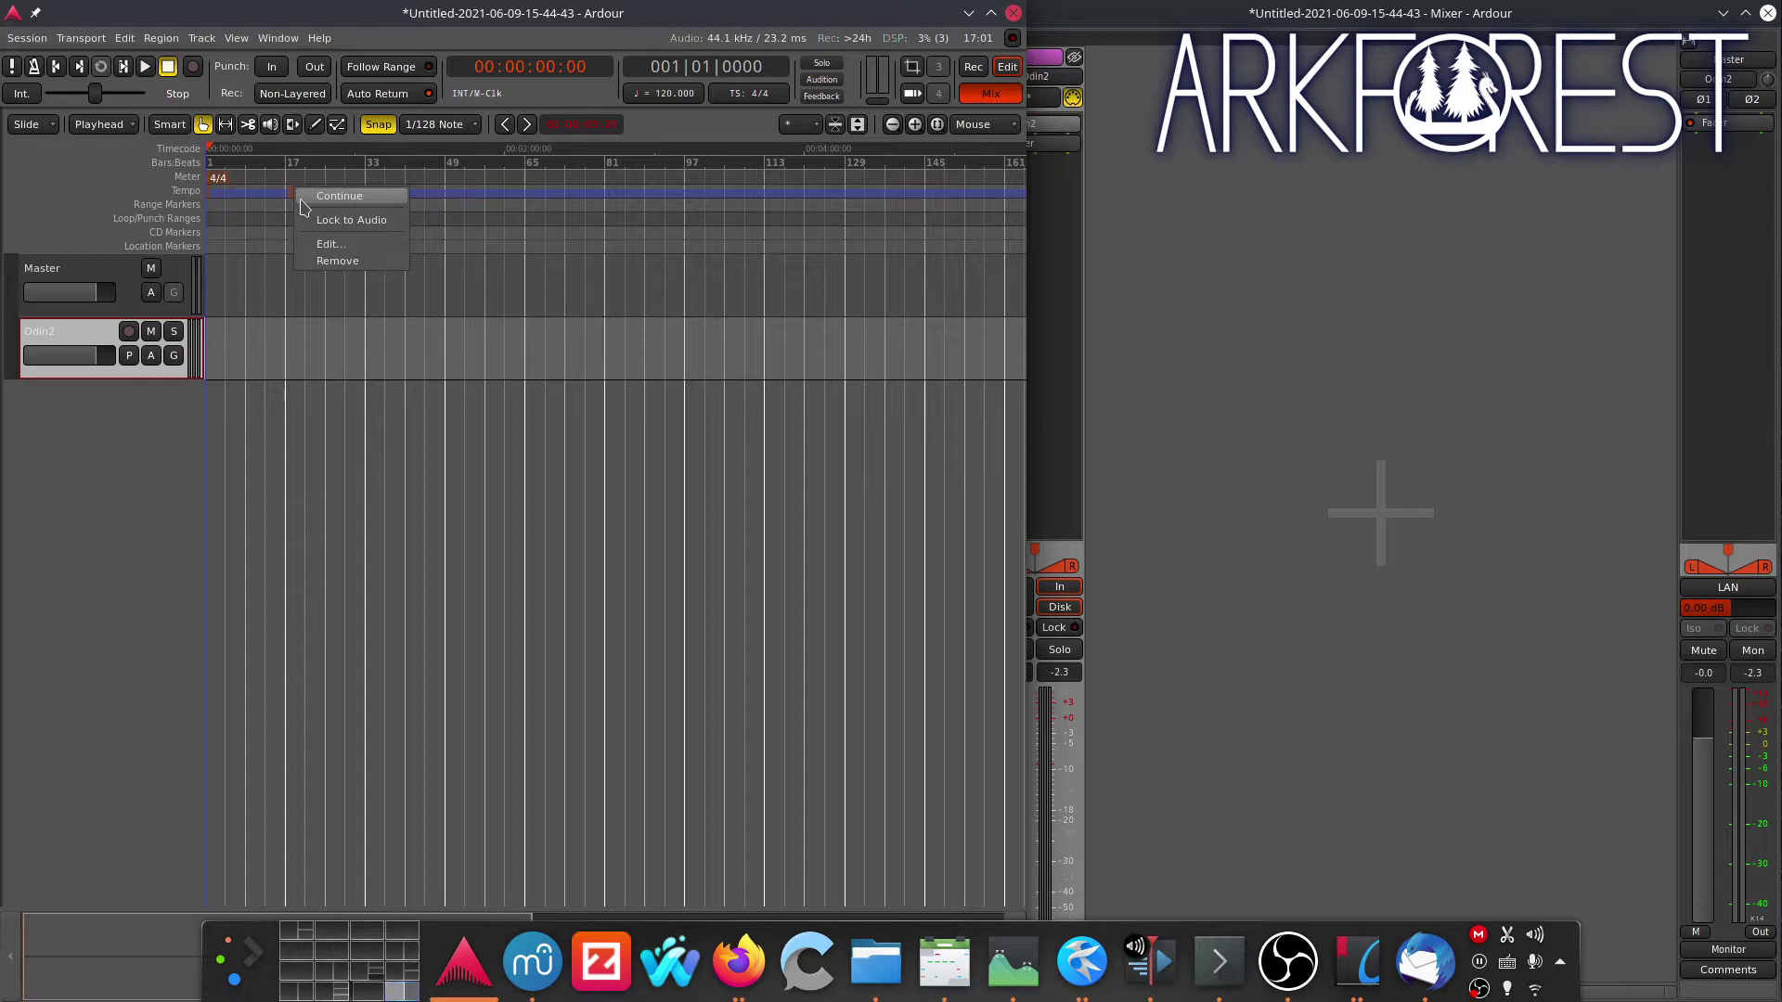
Set the tempo marker to 140, then add another Odin2 MIDI track below the existing one
{"action": "left_click", "coordinate": [325, 243]}
{"action": "type", "text": "140"}
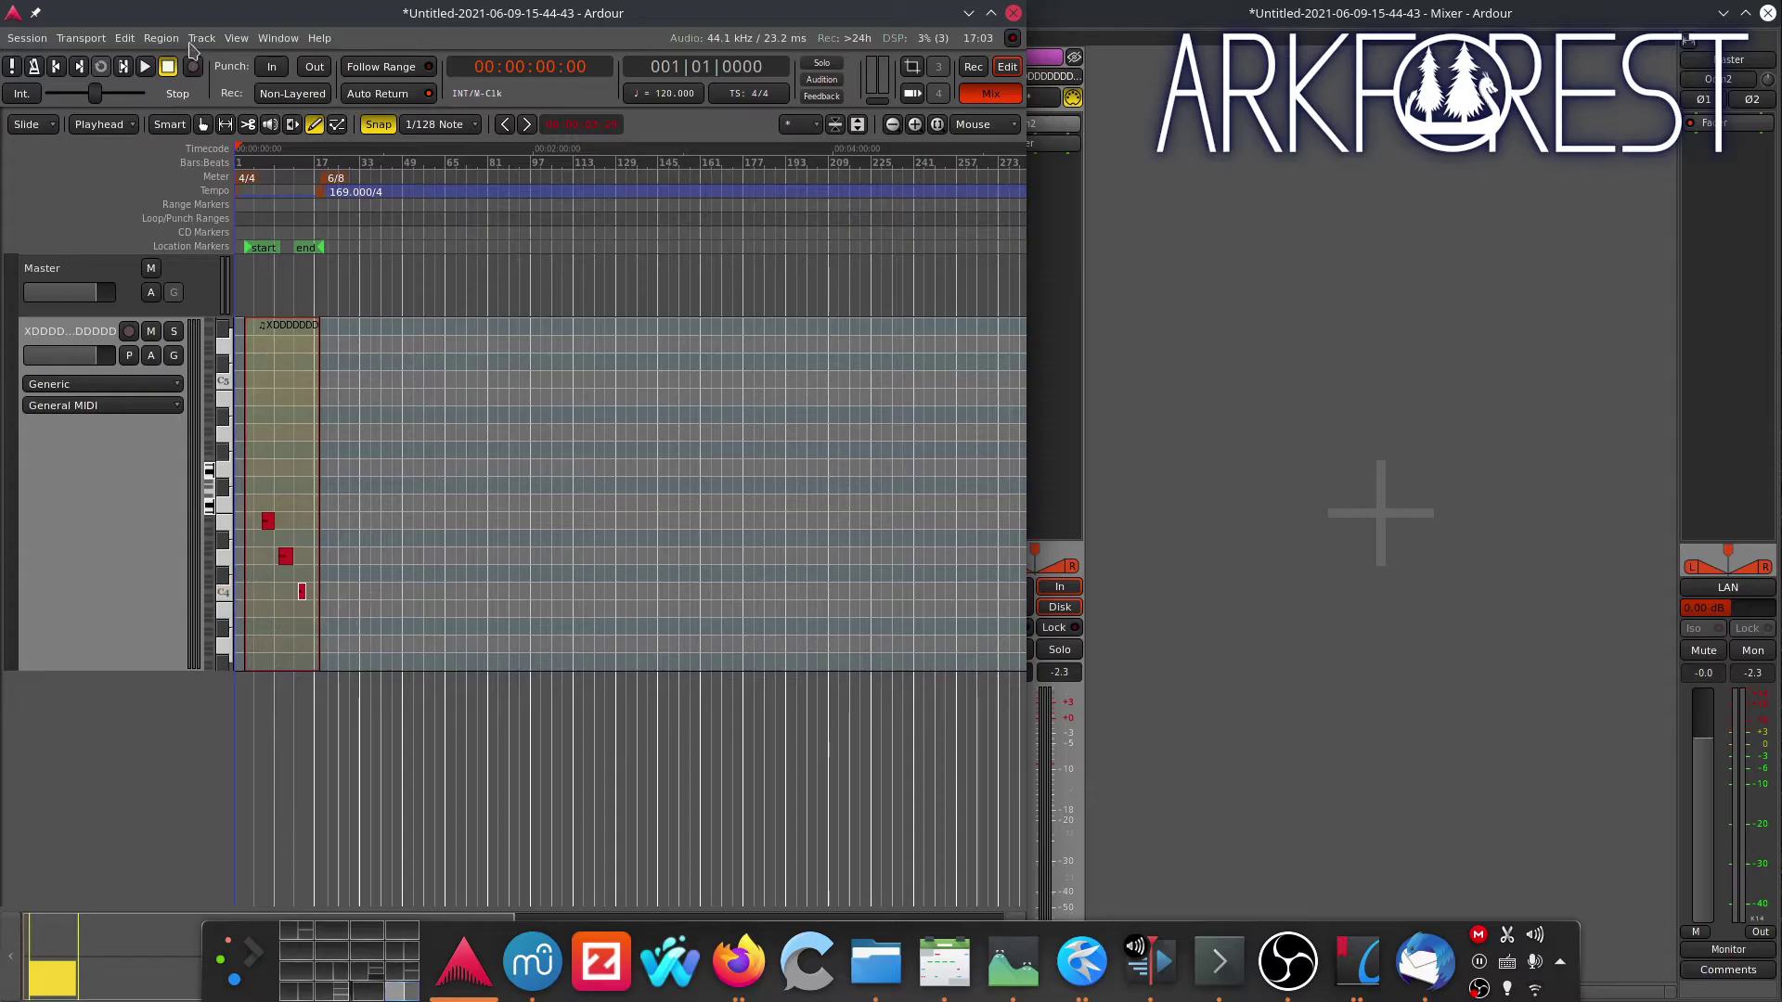
{"action": "left_click", "coordinate": [193, 42]}
{"action": "left_click", "coordinate": [241, 58]}
{"action": "left_click", "coordinate": [44, 93]}
{"action": "left_click", "coordinate": [605, 457]}
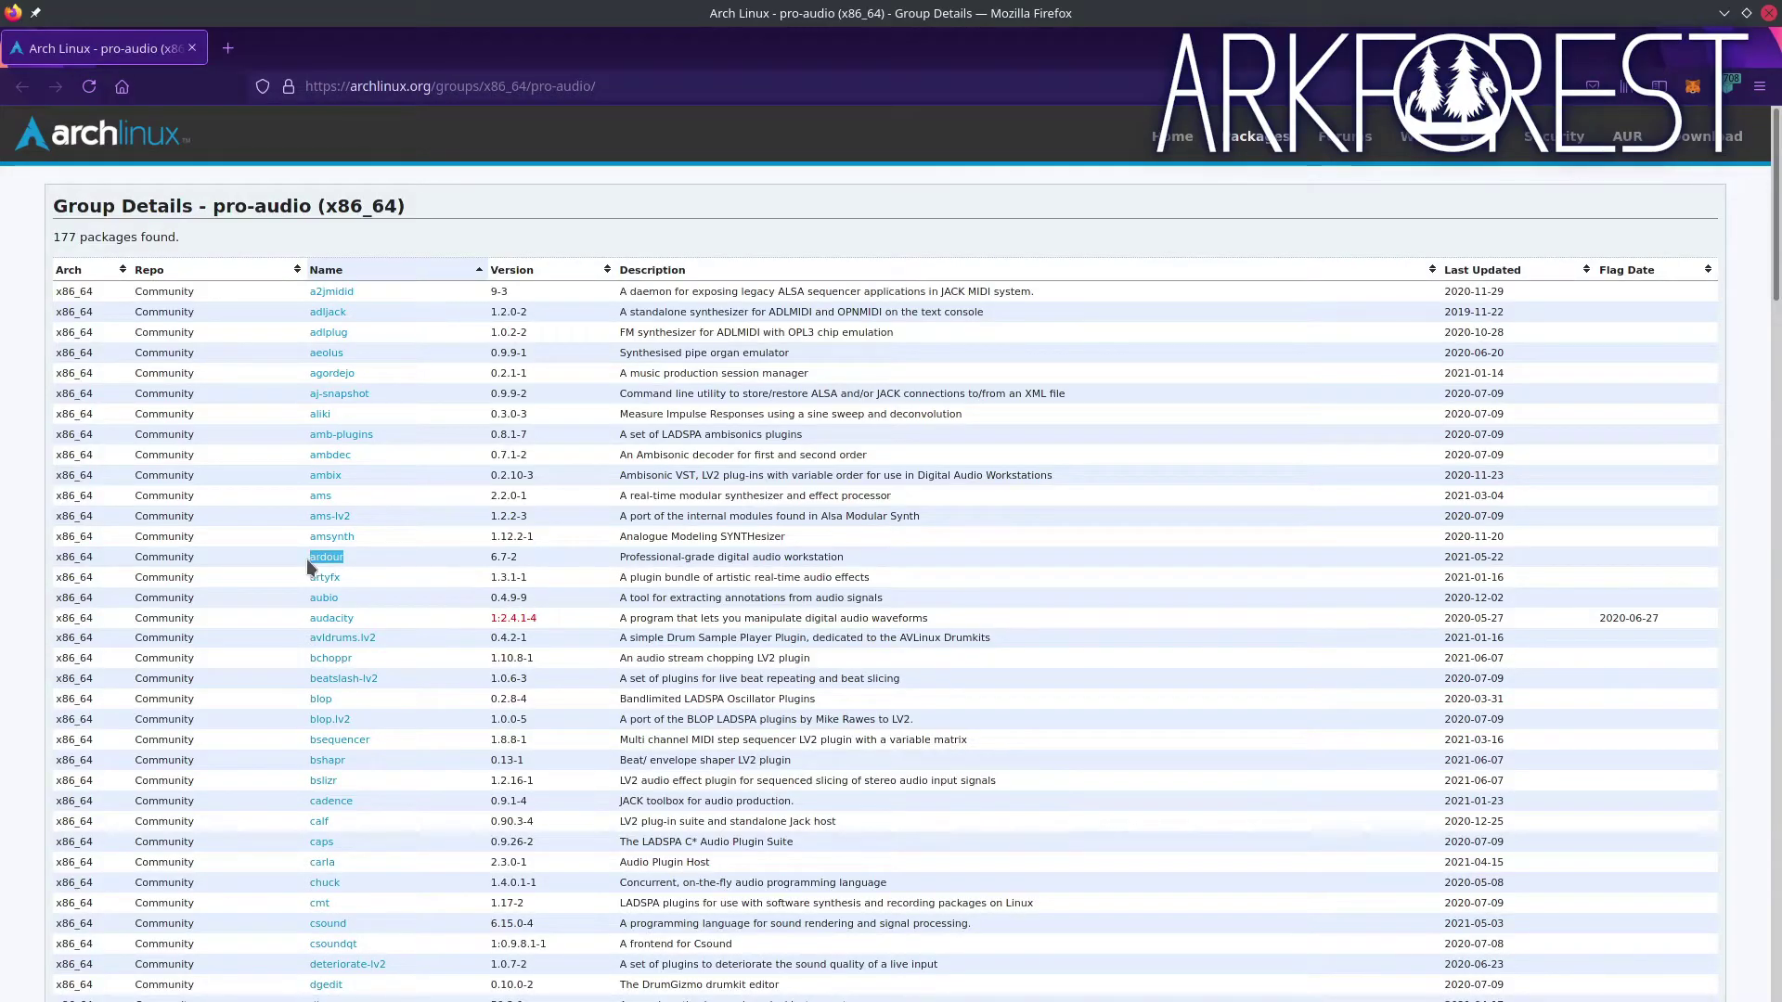
Scroll down and back up through the Arch Linux pro-audio package table
{"action": "scroll", "coordinate": [262, 684], "scroll_direction": "down", "scroll_amount": 20}
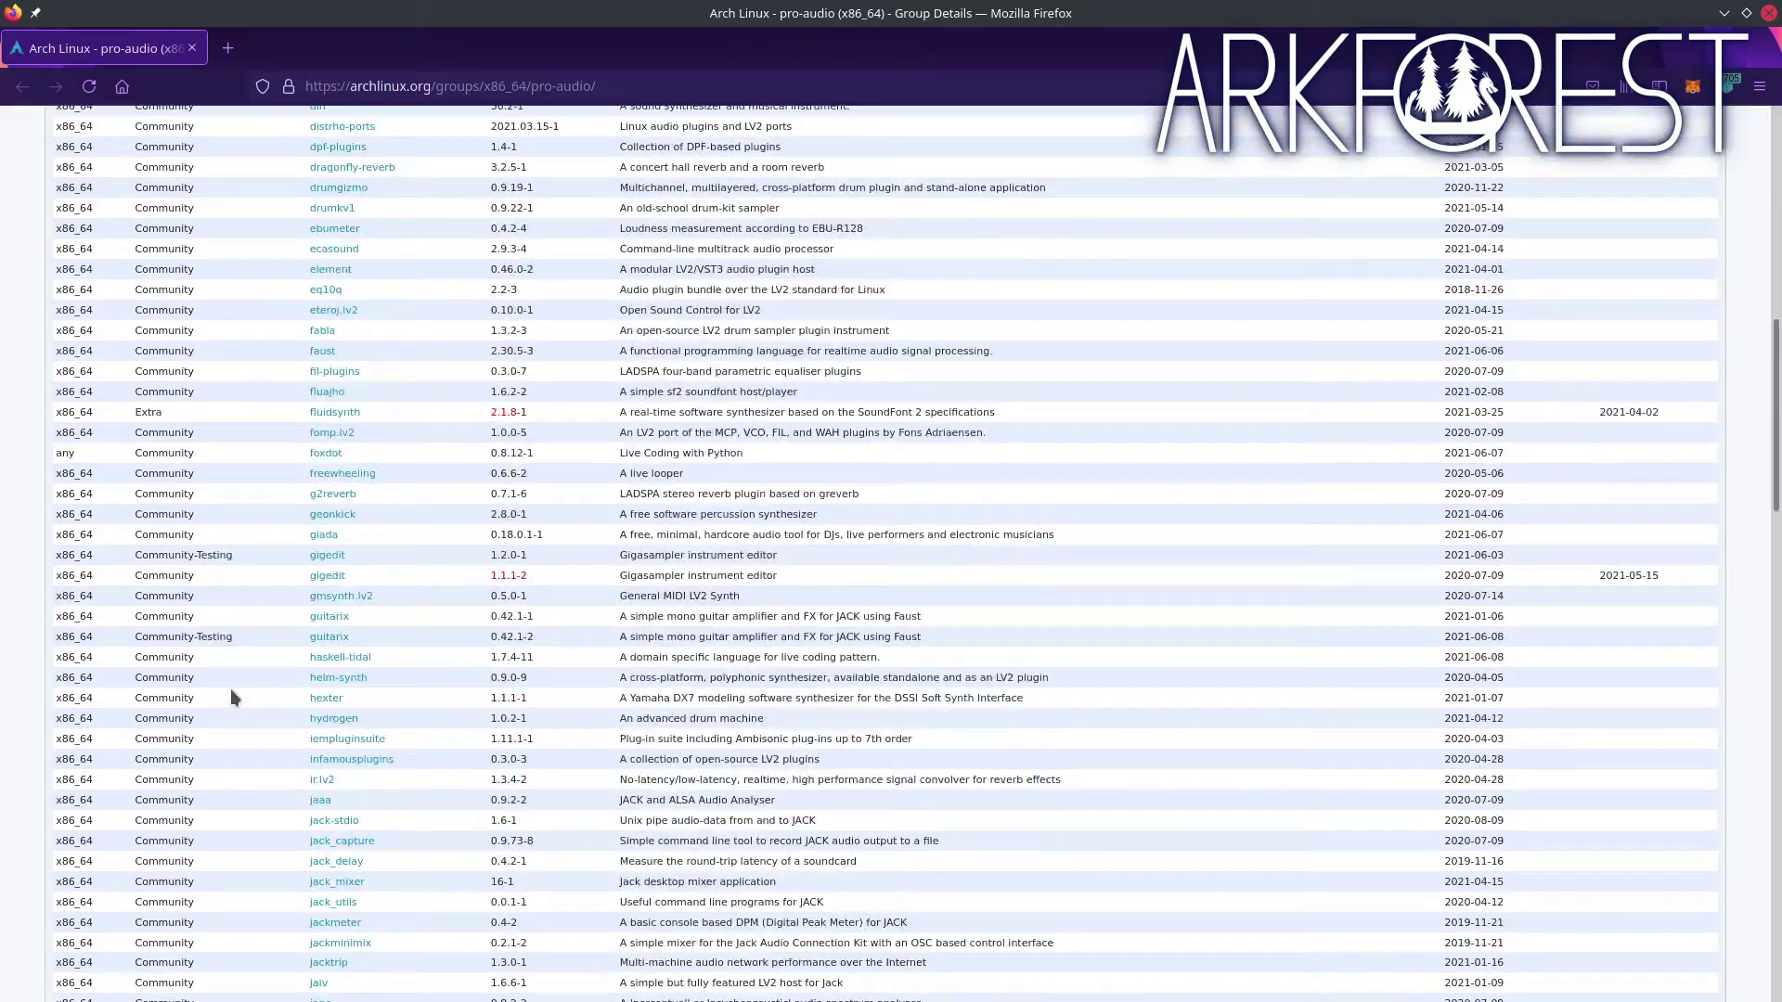
{"action": "scroll", "coordinate": [193, 698], "scroll_direction": "down", "scroll_amount": 10}
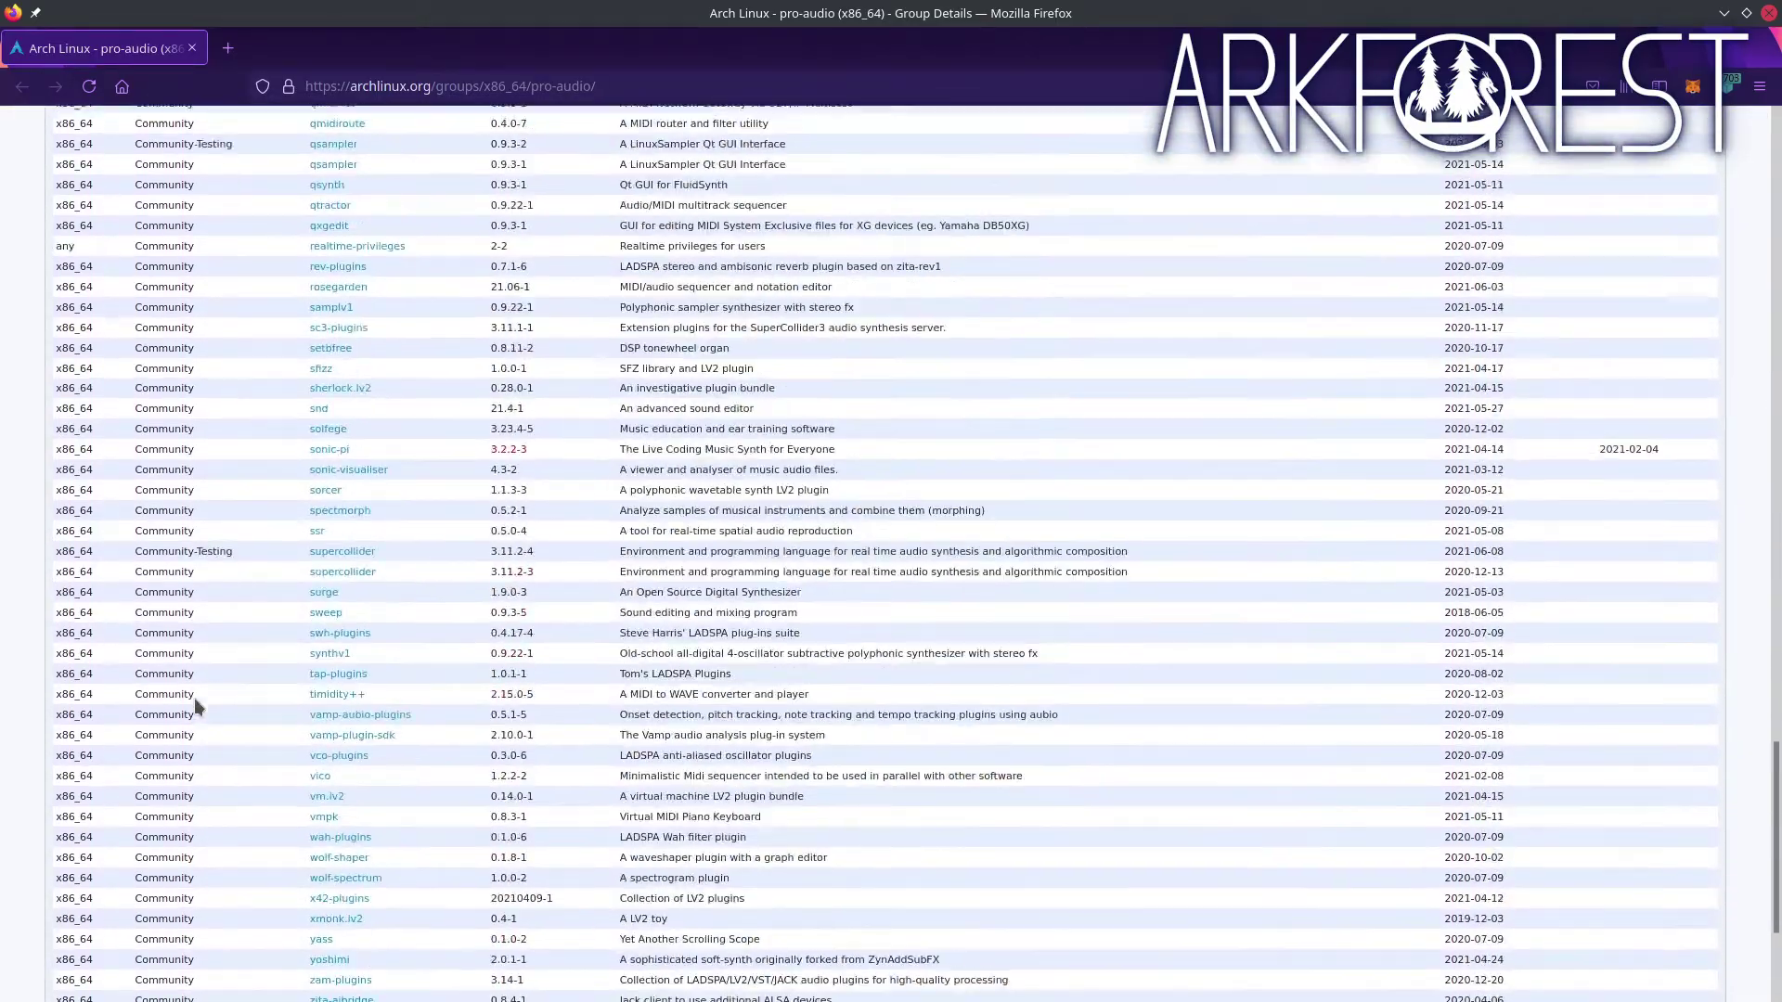
{"action": "scroll", "coordinate": [193, 701], "scroll_direction": "up", "scroll_amount": 5}
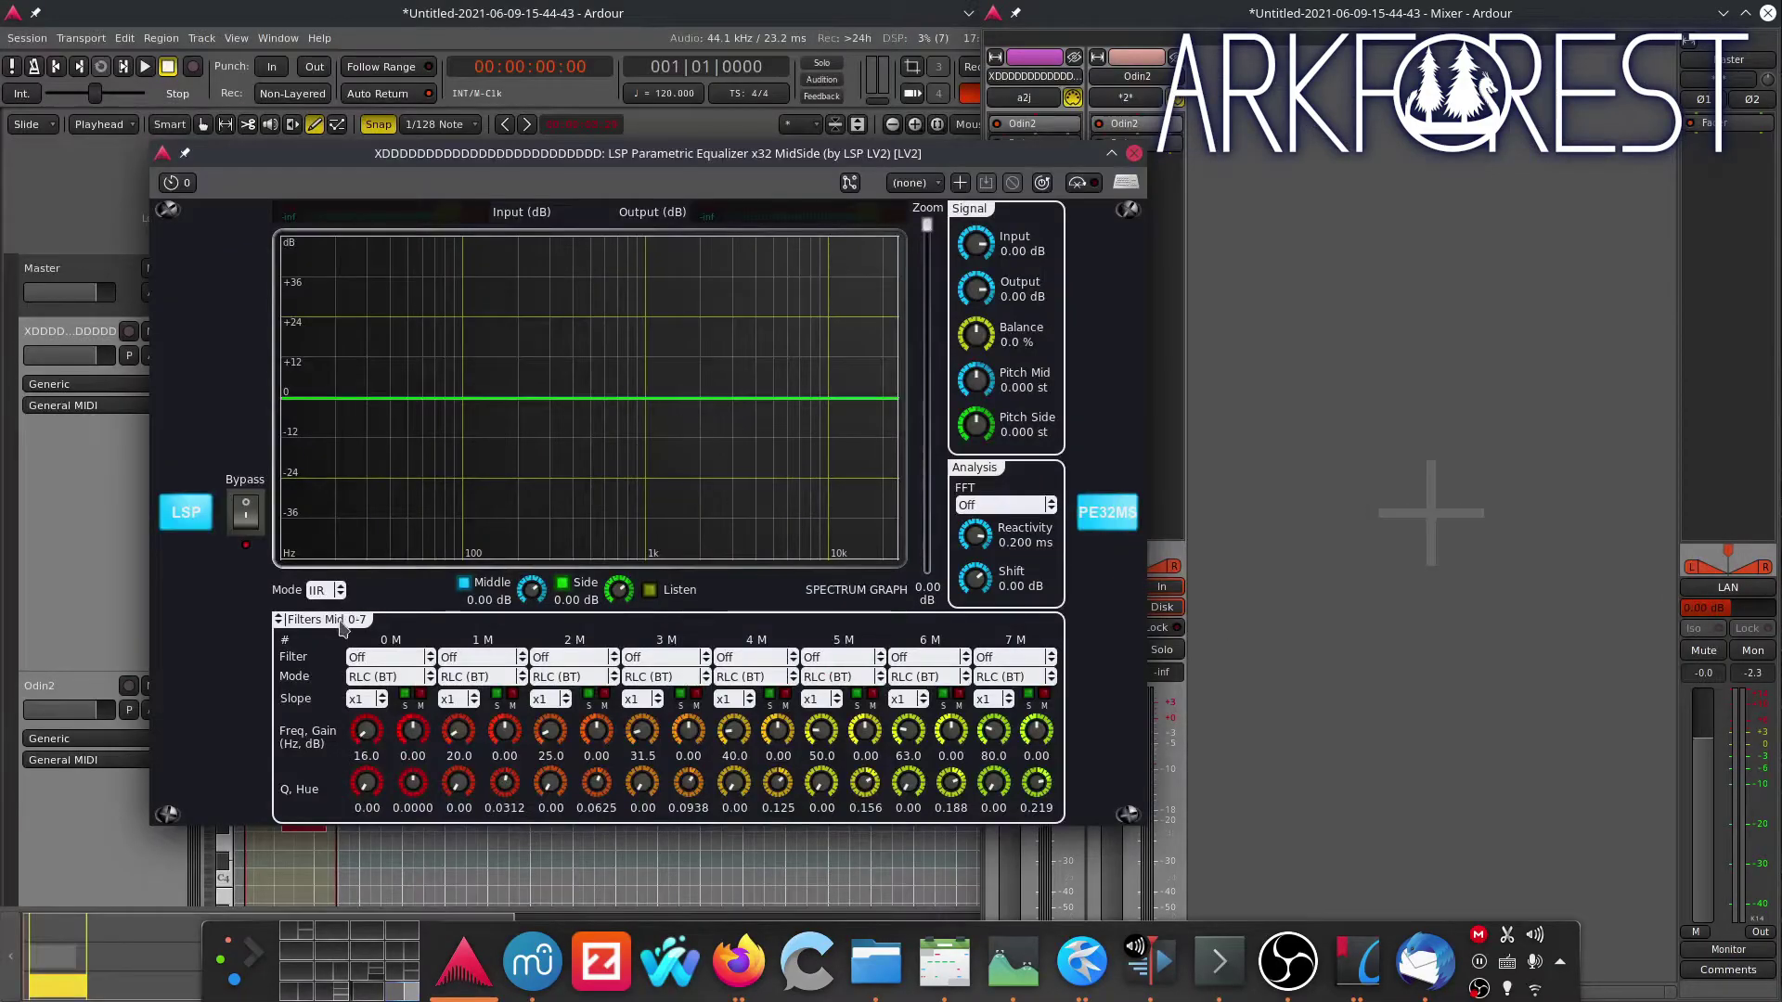
Make side band 0 S of the LSP Parametric EQ a hi-pass filter at 48 Hz
{"action": "left_click", "coordinate": [342, 628]}
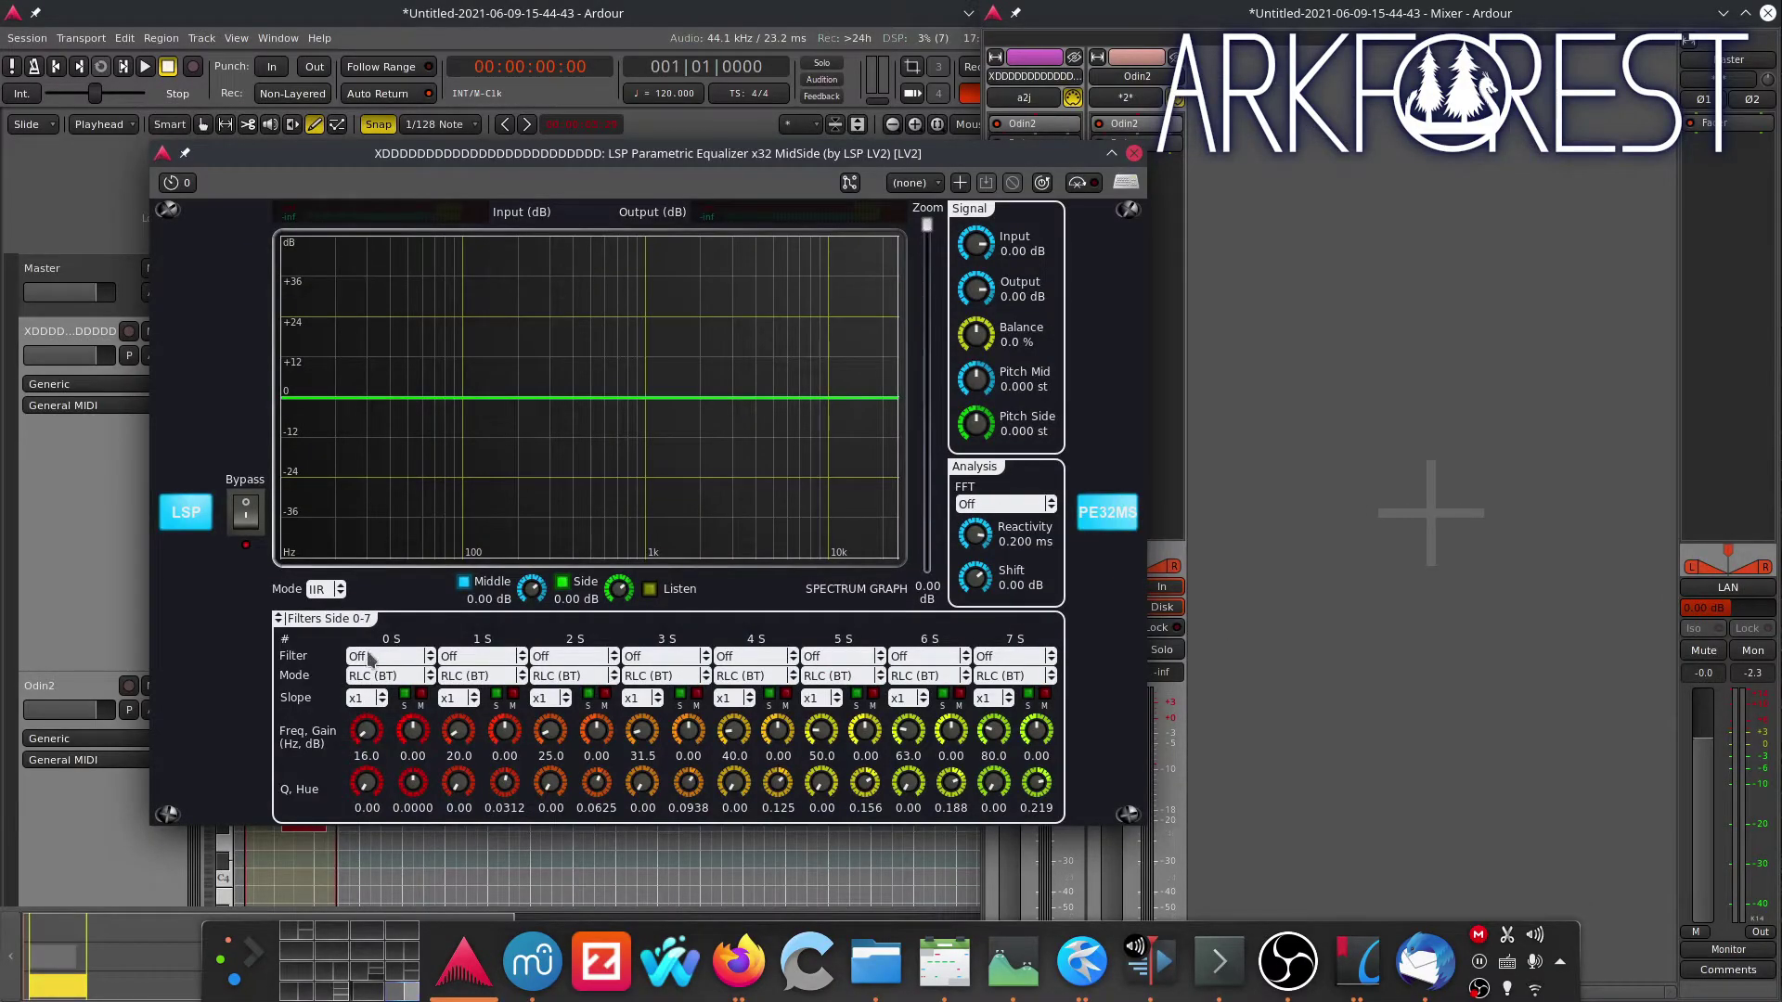
{"action": "left_click", "coordinate": [379, 726]}
{"action": "left_click", "coordinate": [388, 656]}
{"action": "left_click", "coordinate": [376, 703]}
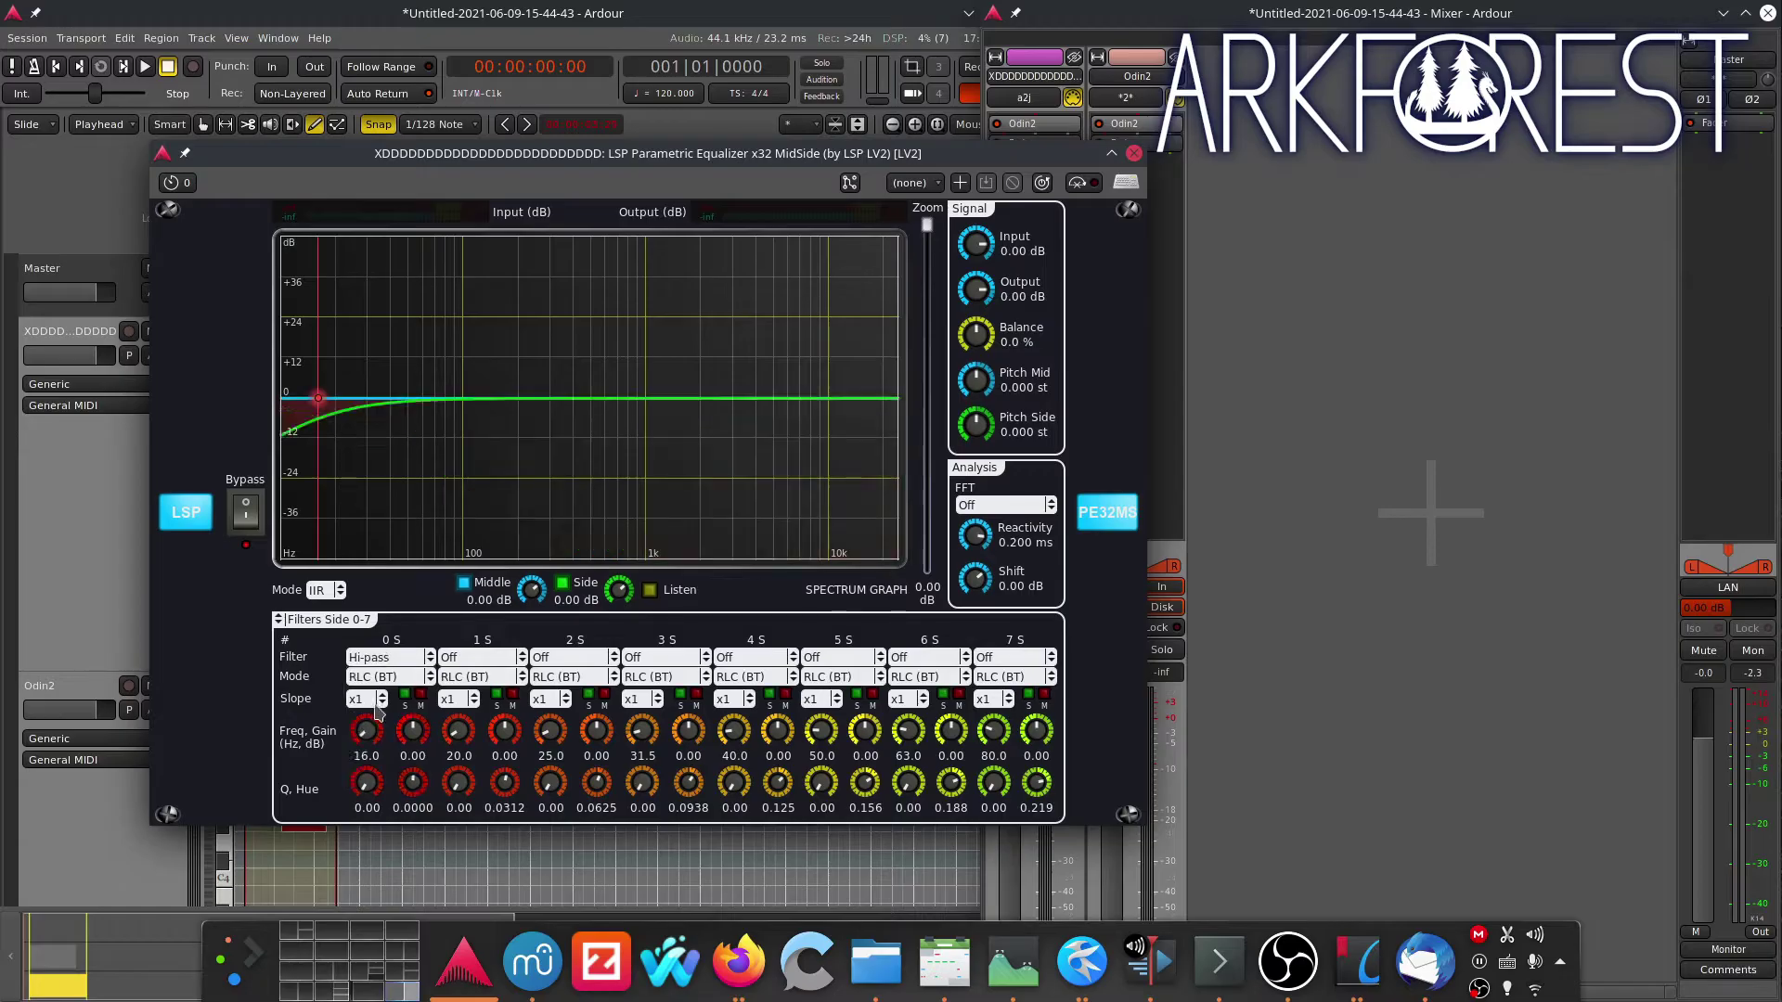
{"action": "mouse_move", "coordinate": [377, 690]}
{"action": "left_mouse_down"}
{"action": "mouse_move", "coordinate": [359, 684]}
{"action": "mouse_move", "coordinate": [368, 732]}
{"action": "left_mouse_up"}
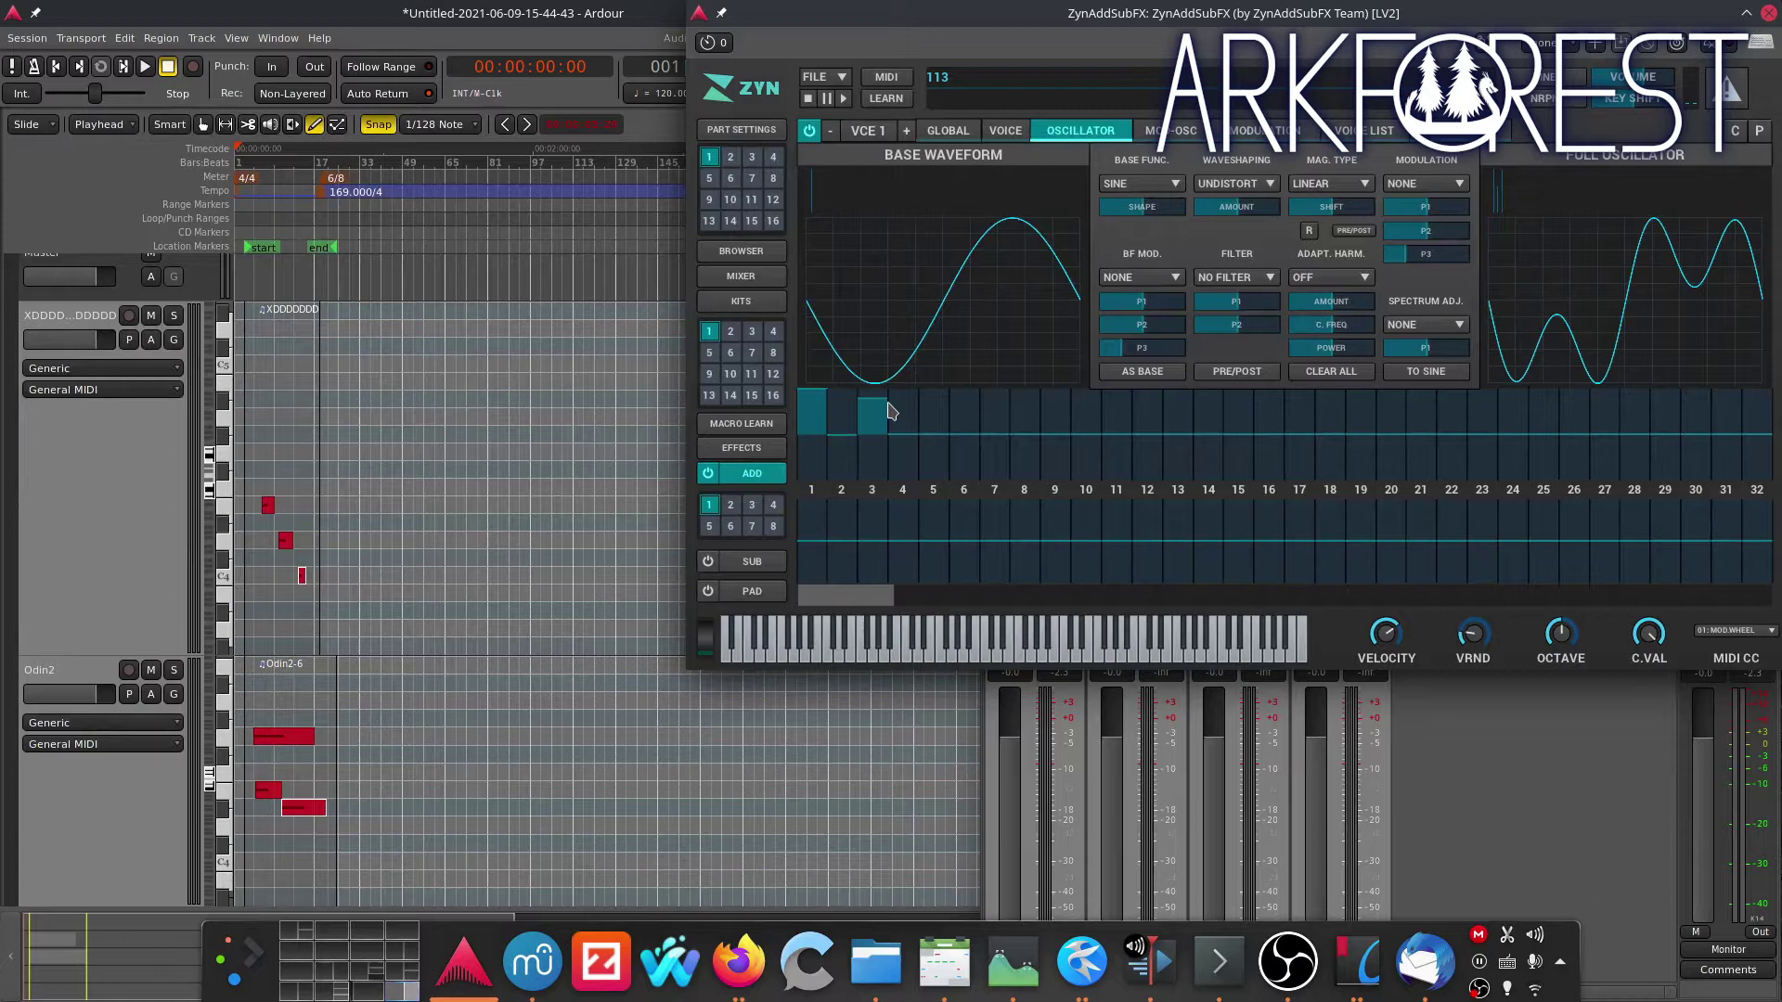
Drag ZynAddSubFX harmonic bars 4–15 and 16–26 up to full level
{"action": "mouse_move", "coordinate": [889, 412]}
{"action": "left_mouse_down"}
{"action": "mouse_move", "coordinate": [1044, 423]}
{"action": "mouse_move", "coordinate": [1200, 385]}
{"action": "mouse_move", "coordinate": [893, 415]}
{"action": "left_mouse_up"}
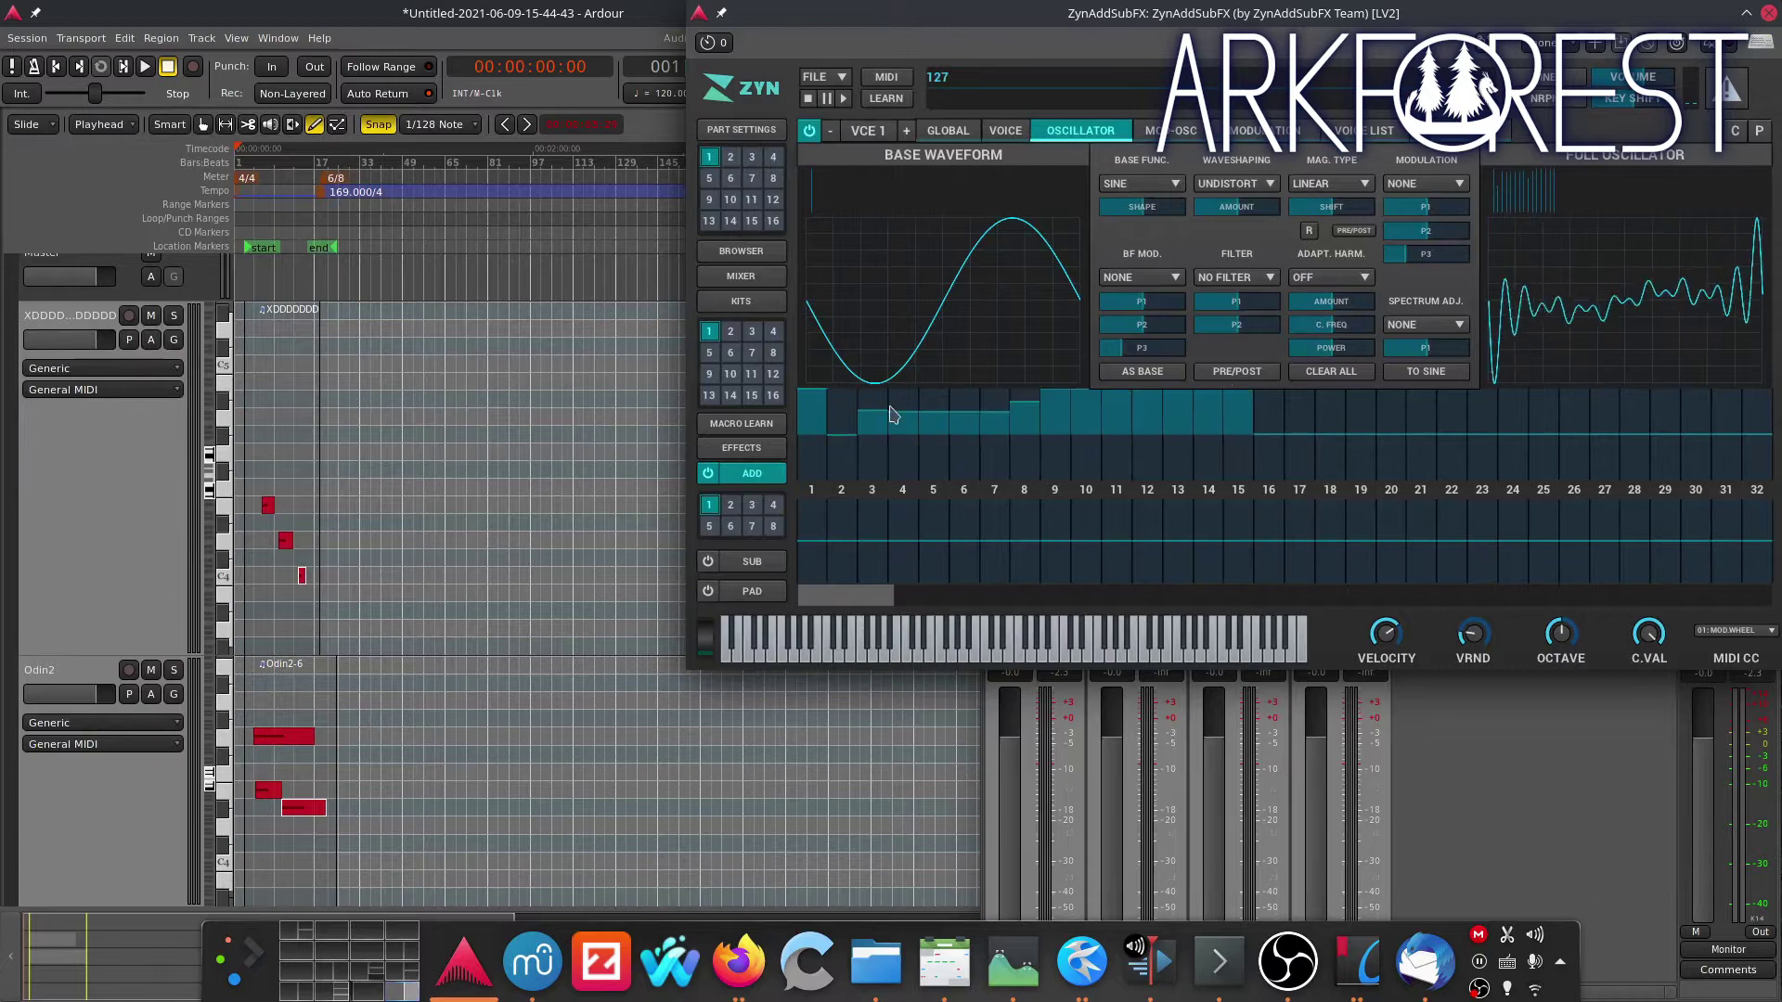
{"action": "mouse_move", "coordinate": [1121, 406]}
{"action": "left_mouse_down"}
{"action": "mouse_move", "coordinate": [1332, 360]}
{"action": "mouse_move", "coordinate": [1590, 372]}
{"action": "left_mouse_up"}
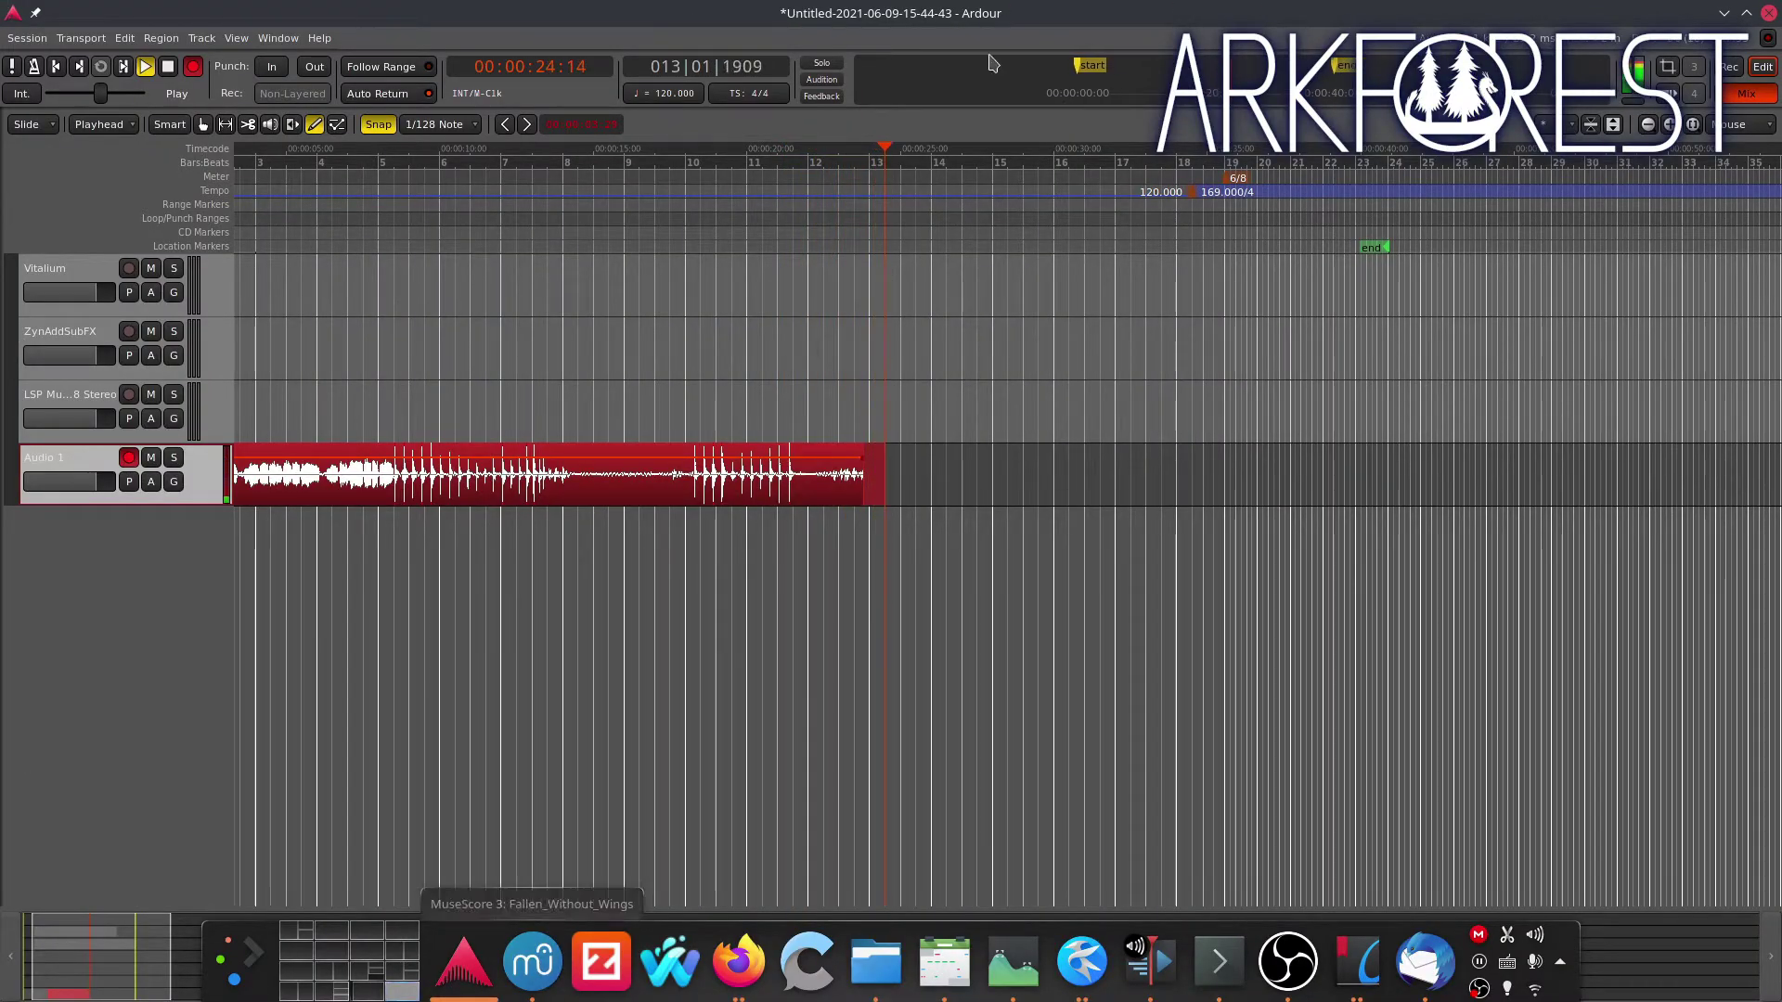
Stop recording and drag the Audio 1-2.1 take later with the Grab tool
{"action": "key", "text": "space"}
{"action": "key", "text": "g"}
{"action": "left_click_drag", "start_coordinate": [385, 473], "coordinate": [544, 476]}
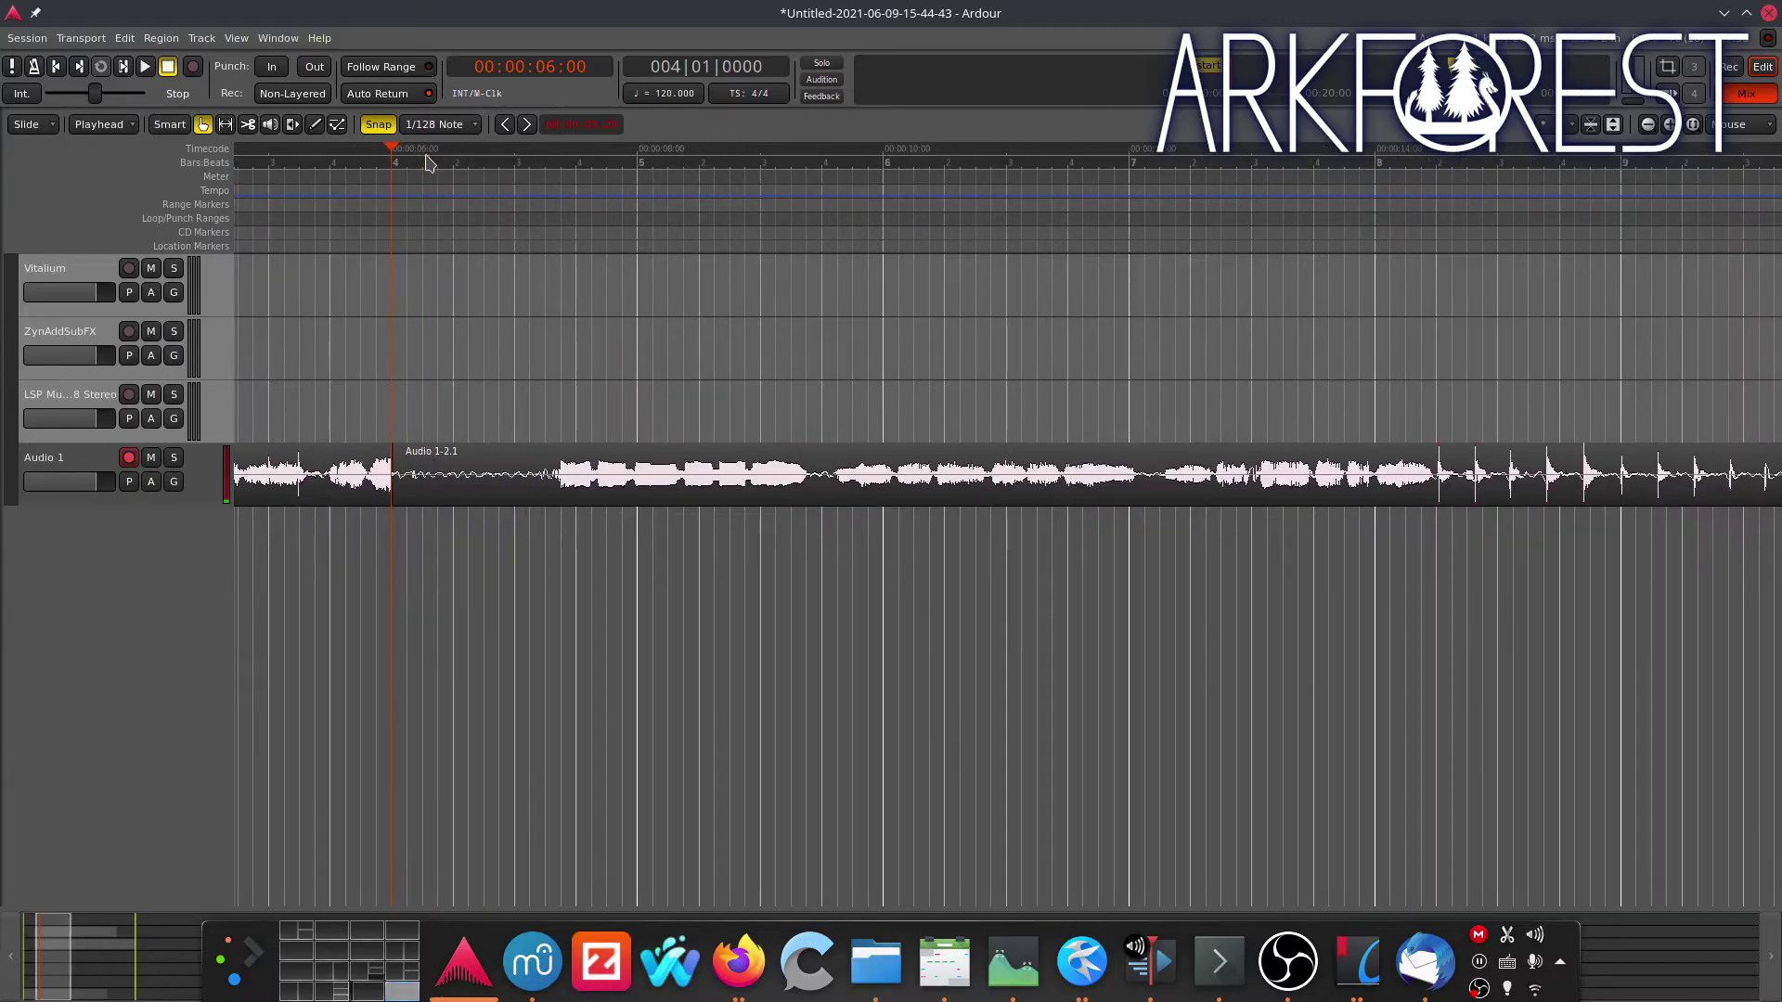
Zoom in and move the playhead just past bar 4
{"action": "scroll", "coordinate": [374, 159], "scroll_direction": "up", "scroll_amount": 4}
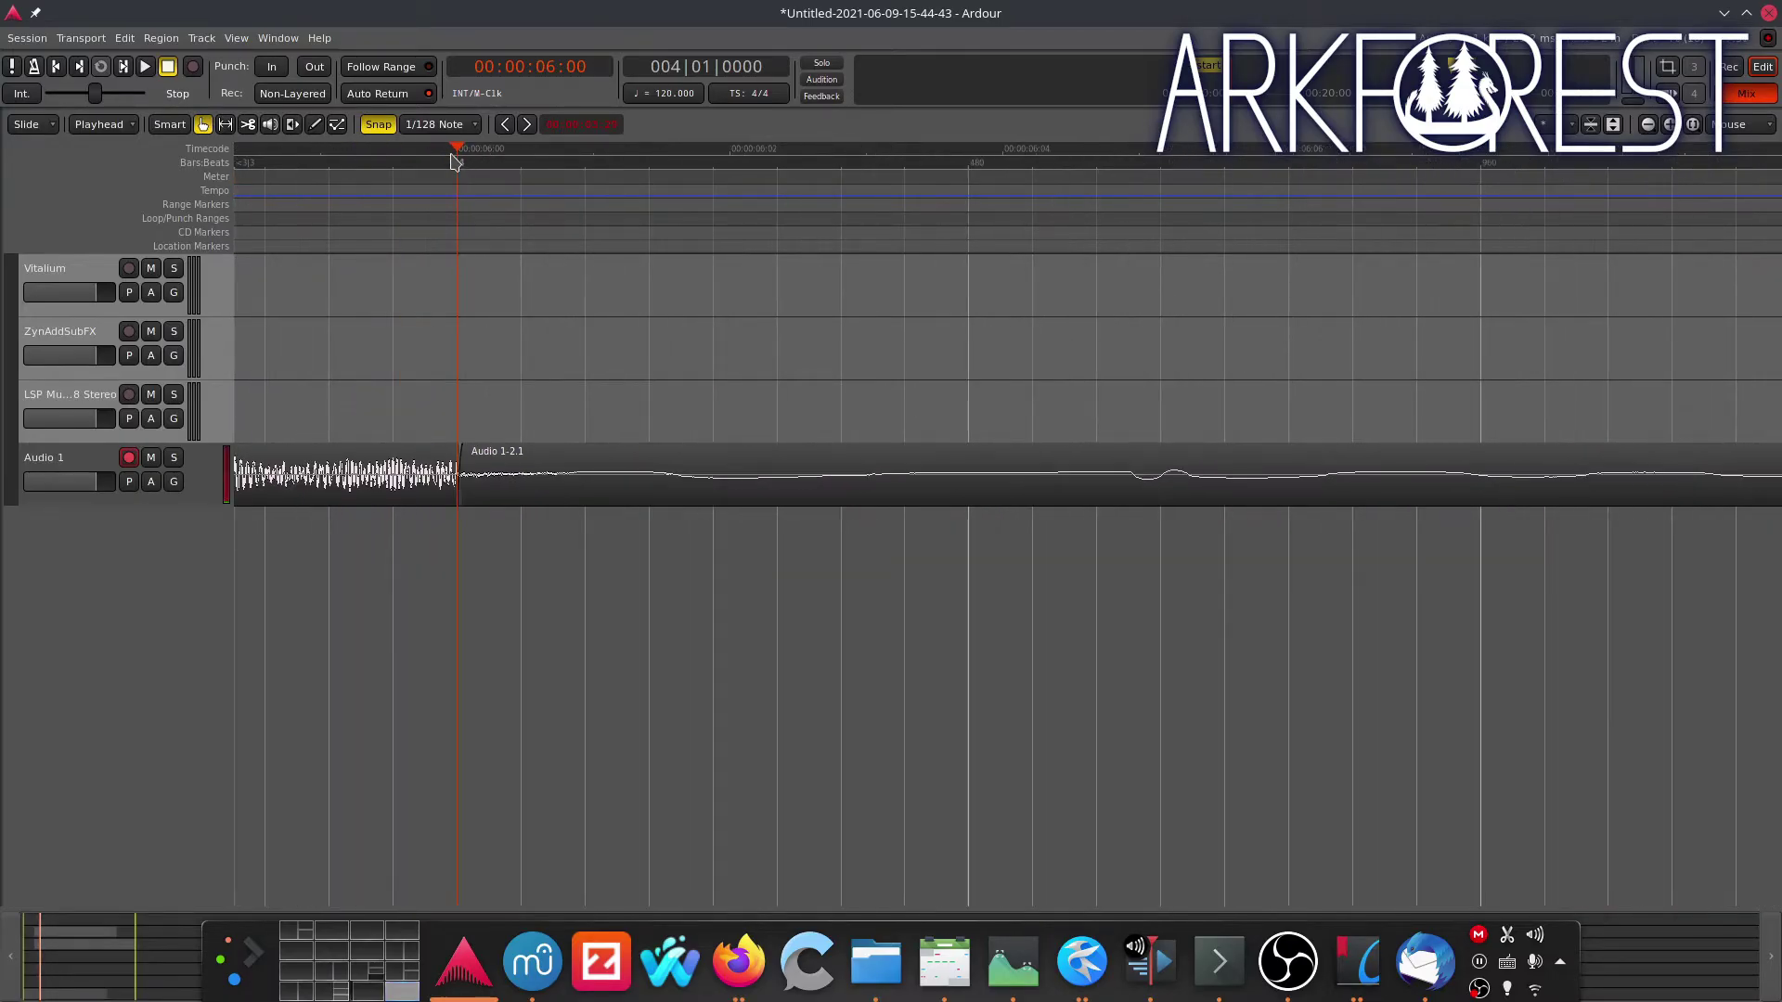
{"action": "scroll", "coordinate": [469, 162], "scroll_direction": "up", "scroll_amount": 2}
{"action": "mouse_move", "coordinate": [522, 204]}
{"action": "left_mouse_down"}
{"action": "mouse_move", "coordinate": [505, 204]}
{"action": "mouse_move", "coordinate": [552, 204]}
{"action": "left_mouse_up"}
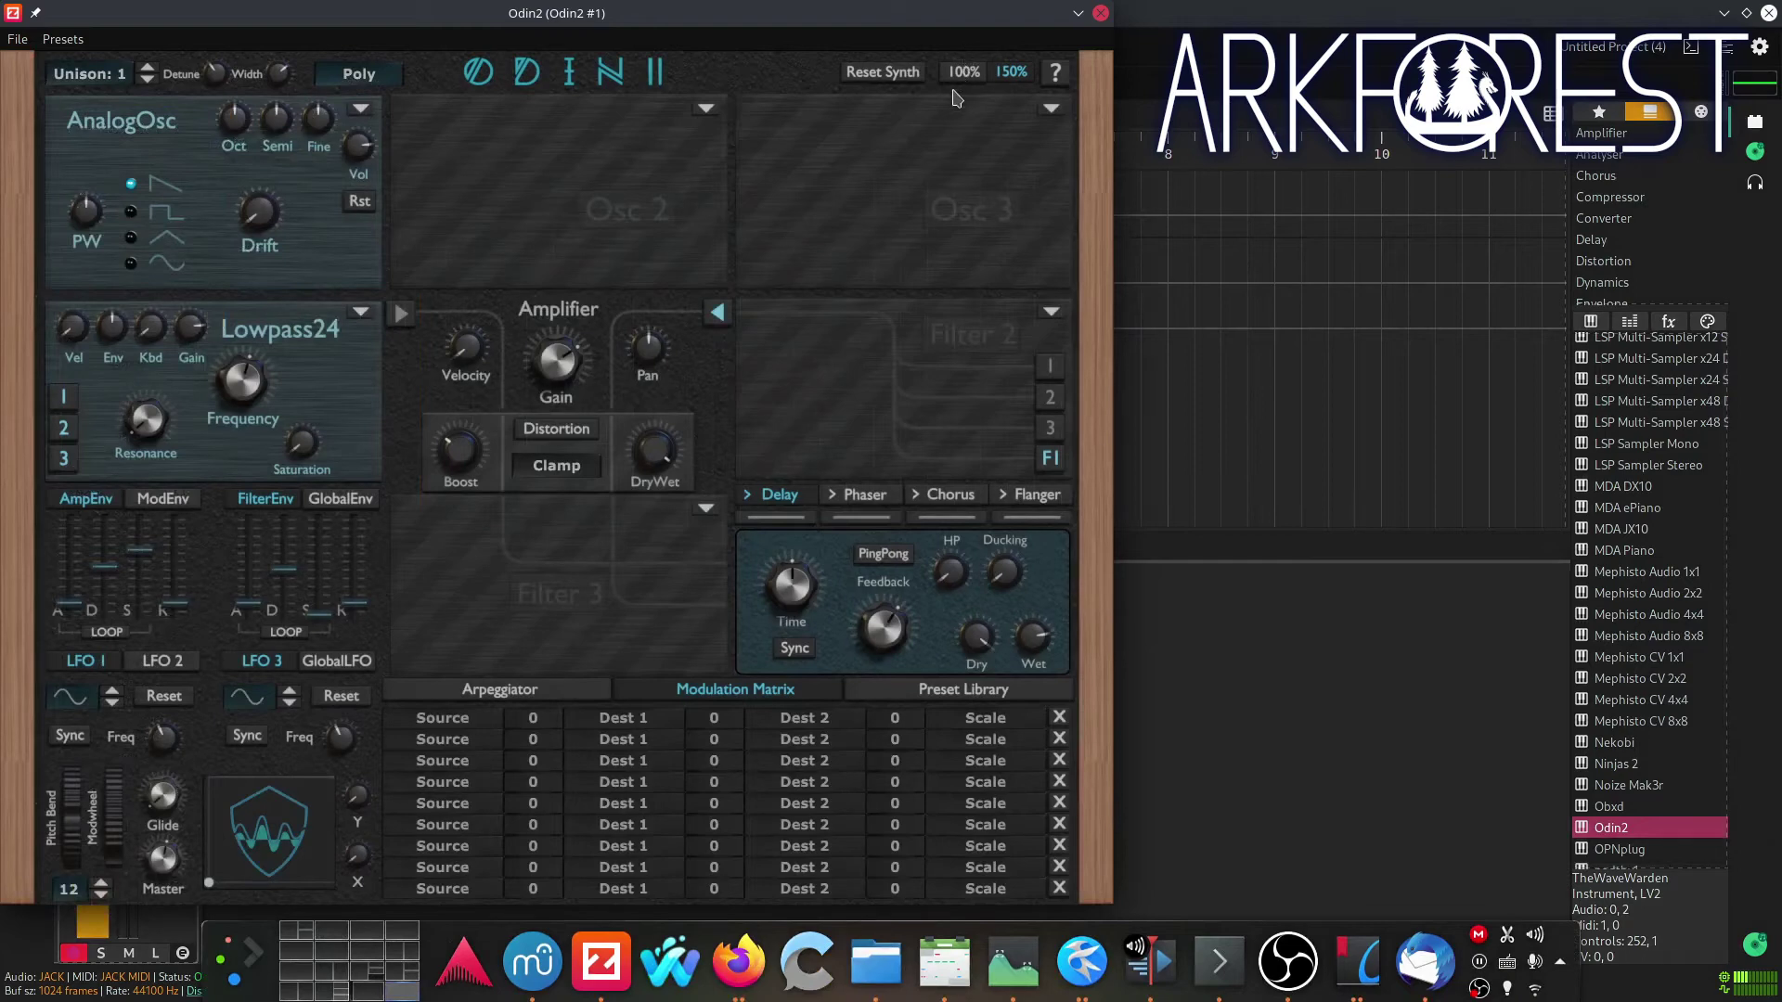
Move the Odin2 window aside and open the track's empty All MIDI Inputs list
{"action": "left_click_drag", "start_coordinate": [983, 31], "coordinate": [1159, 457]}
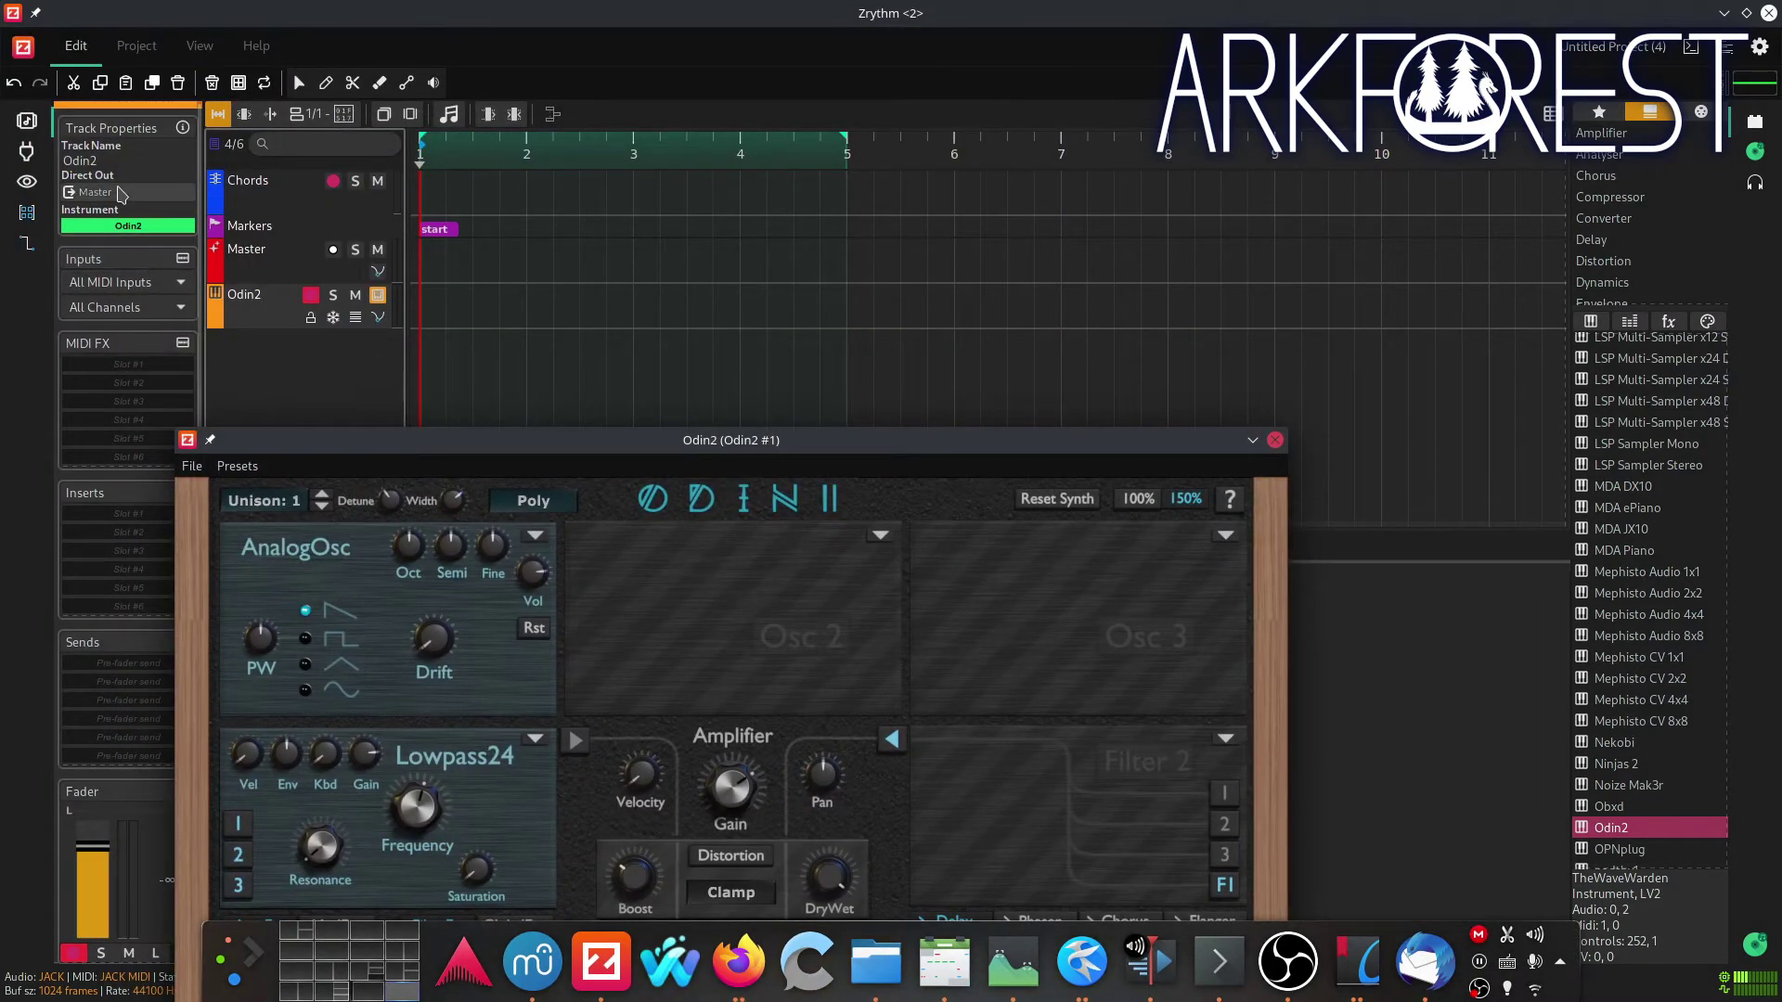
{"action": "left_click", "coordinate": [154, 285]}
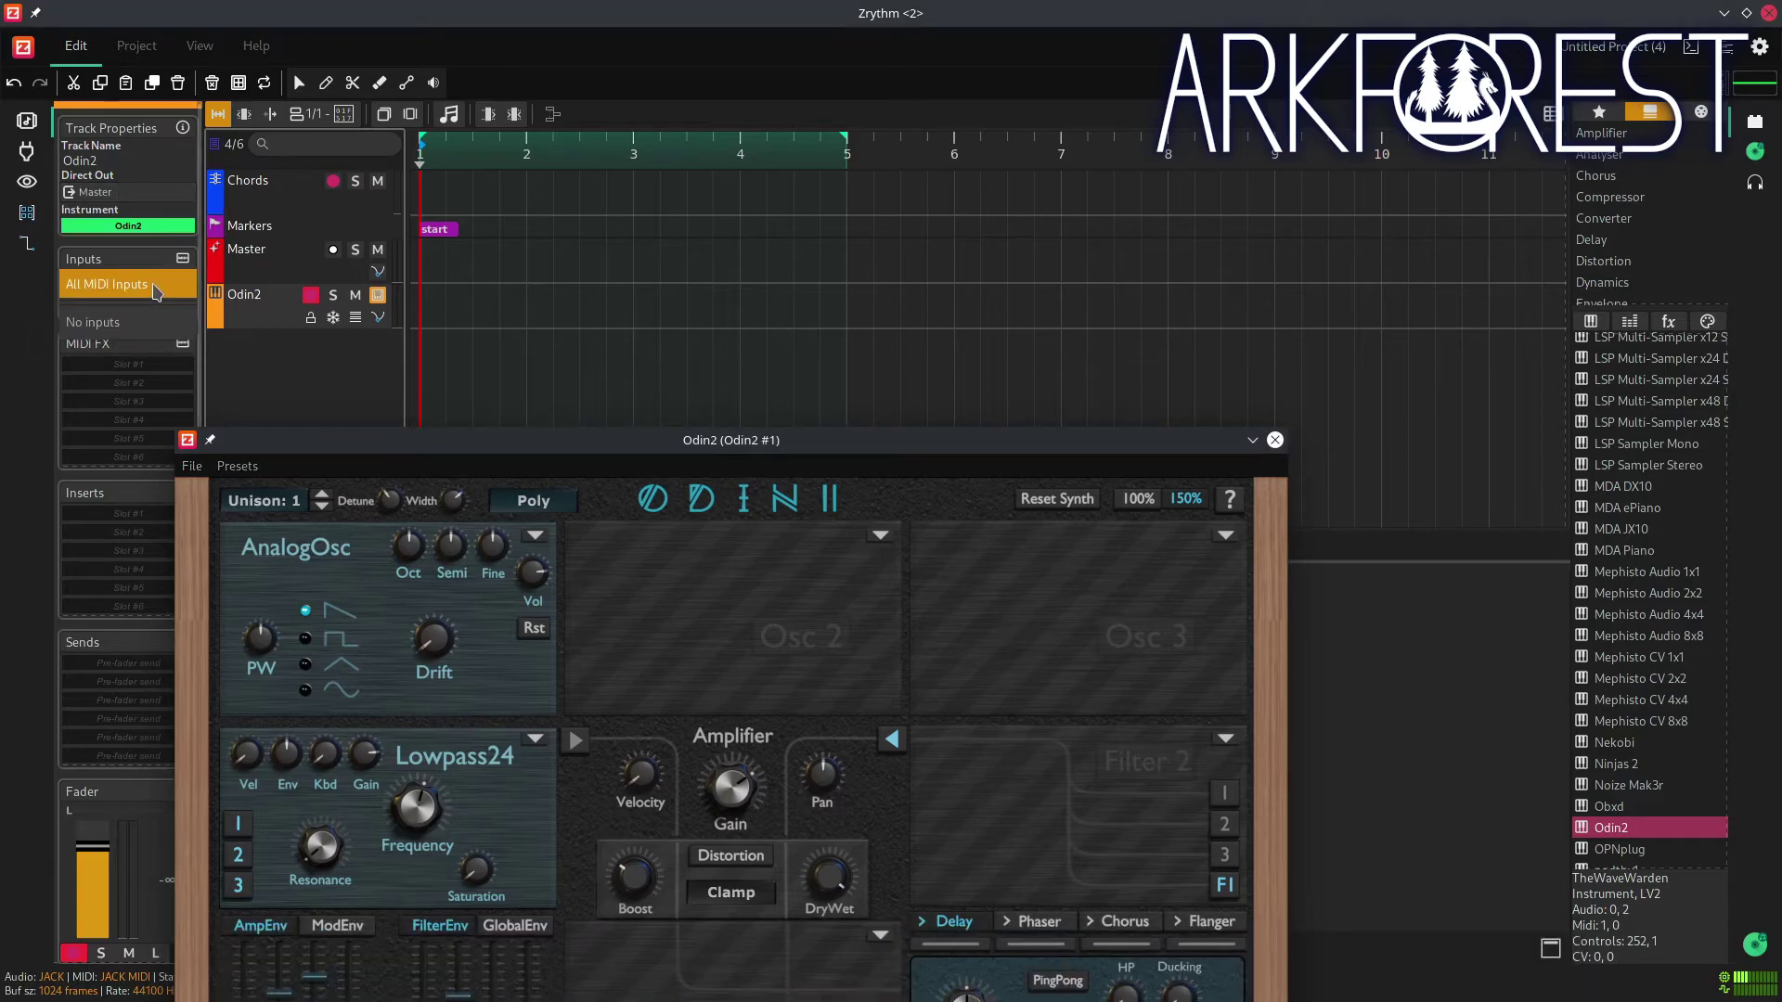